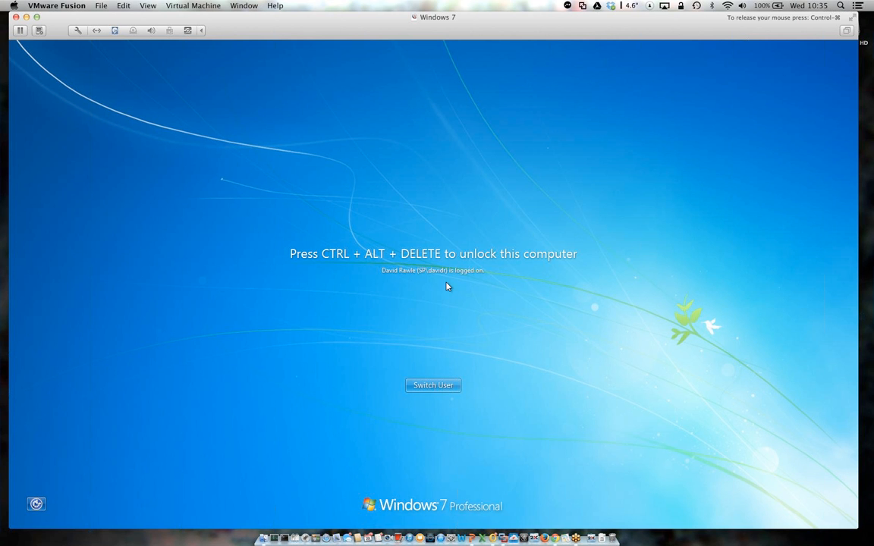
Step: Unlock the Windows 7 computer by entering the account password
key(ctrl+alt+Delete)
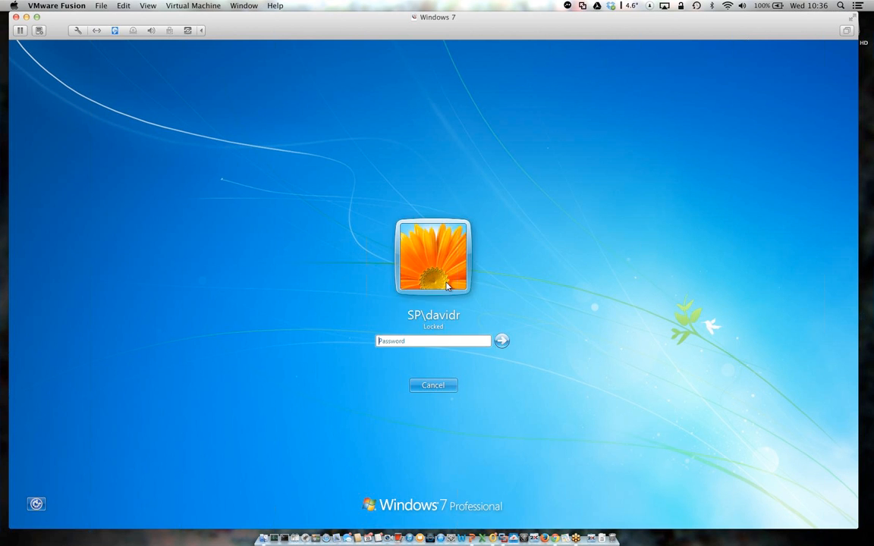
text(****)
key(Return)
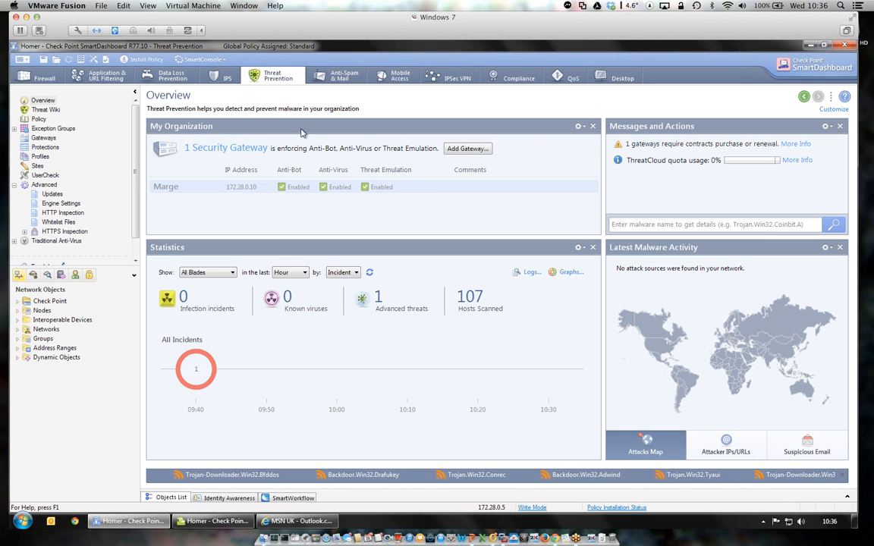
Step: Open the IPS view in SmartDashboard, and dismiss the server disconnection message in SmartView Tracker
click(230, 79)
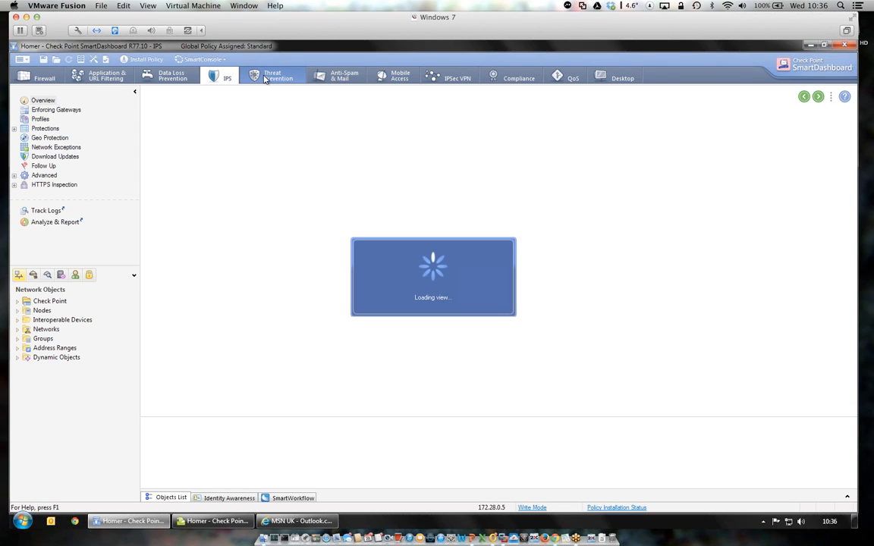
click(212, 521)
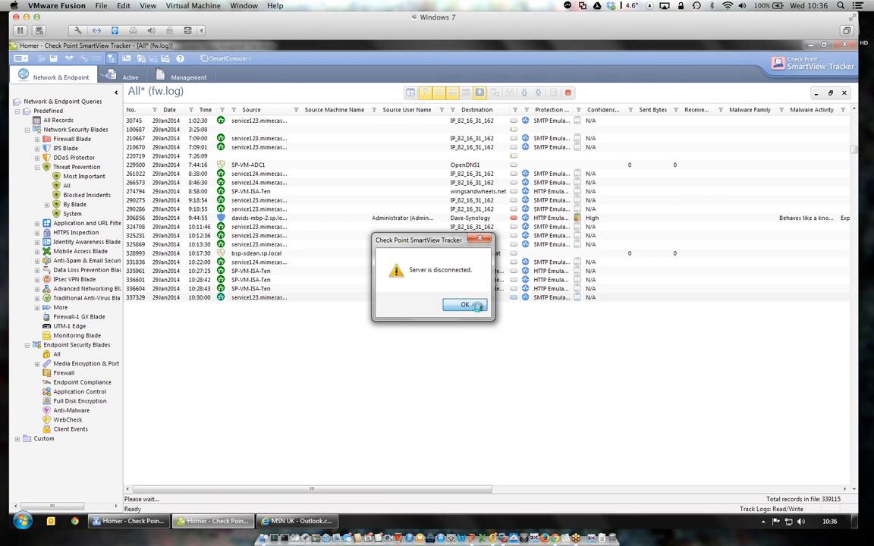
click(479, 238)
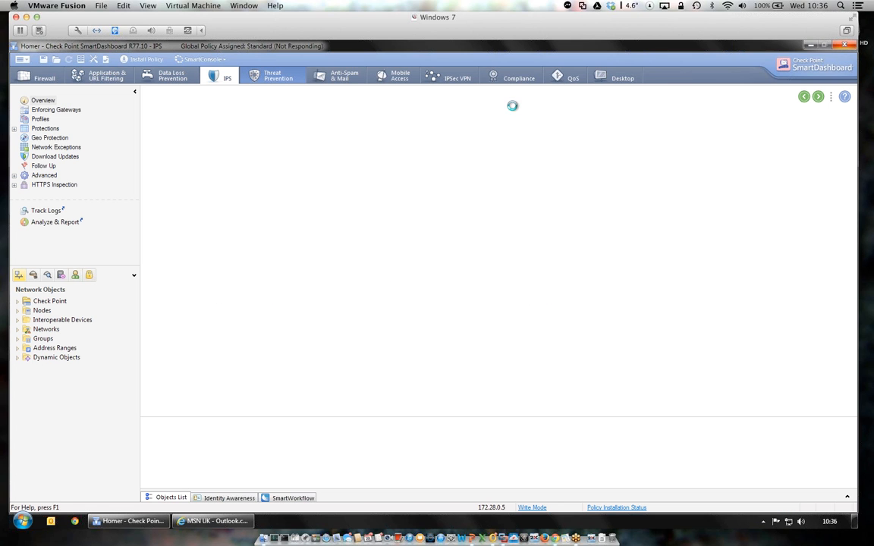
Step: Force the unresponsive Check Point SmartDashboard to close and cancel the Windows search for a solution
click(212, 521)
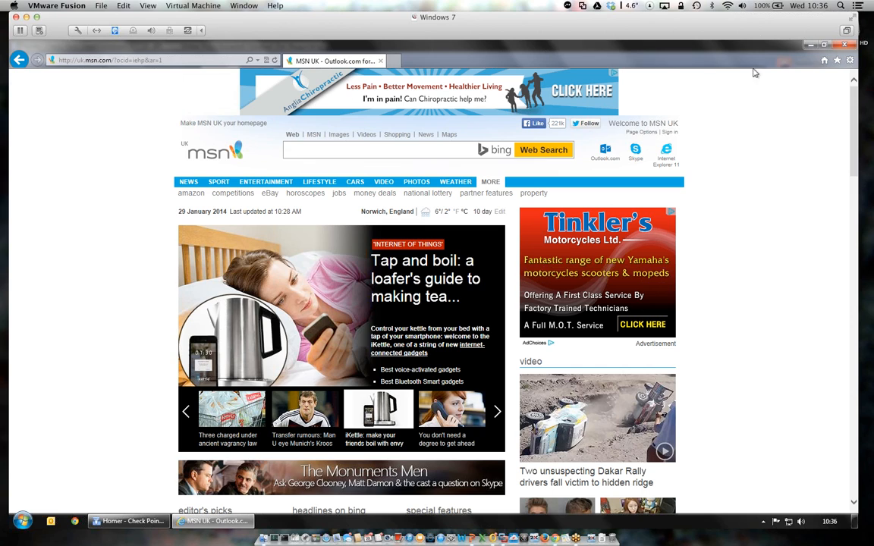
click(810, 46)
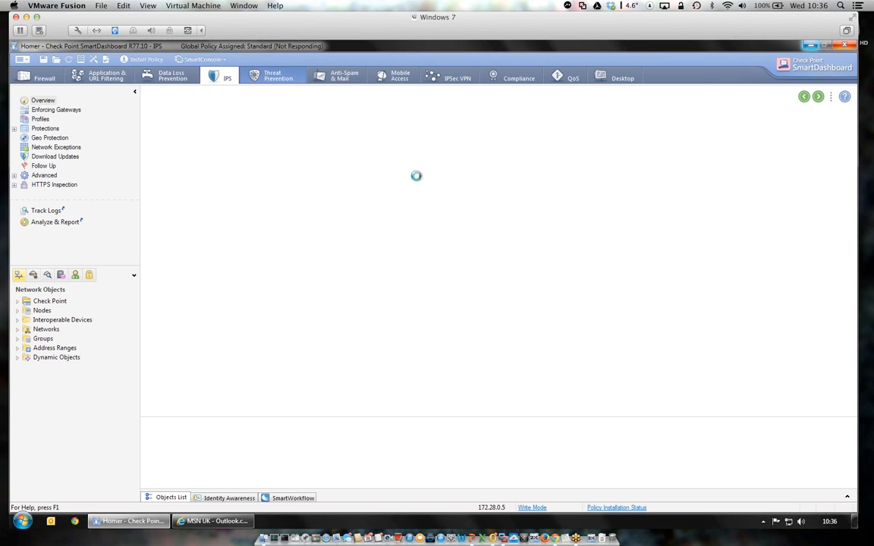
right_click(129, 521)
click(105, 495)
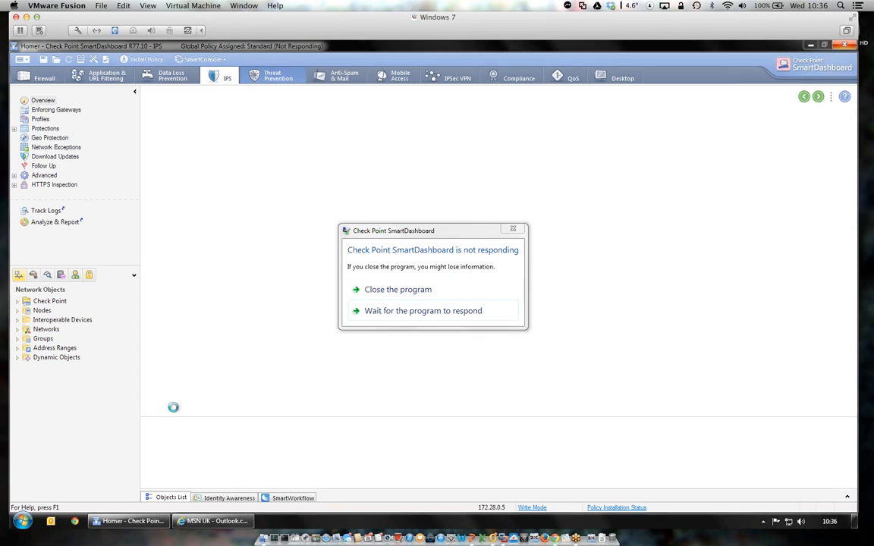
click(376, 293)
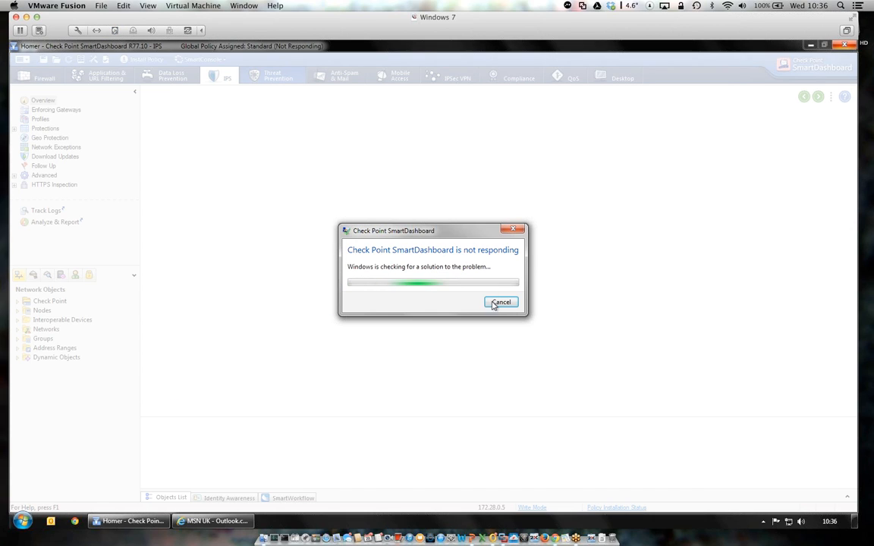
click(500, 302)
Step: Launch SmartView Tracker from Check Point SmartConsole R77.10 and log in to server 172.28.0.5 with the account password
click(23, 521)
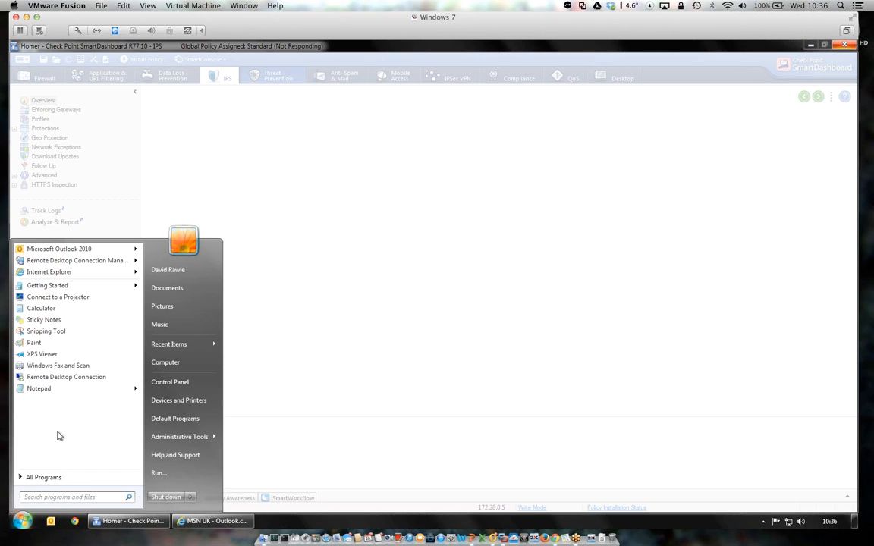
click(46, 477)
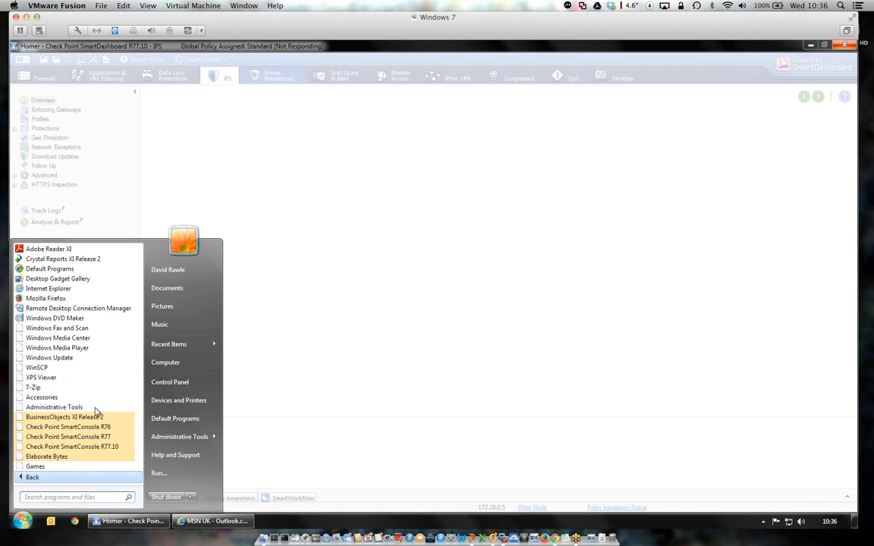
click(113, 445)
click(91, 447)
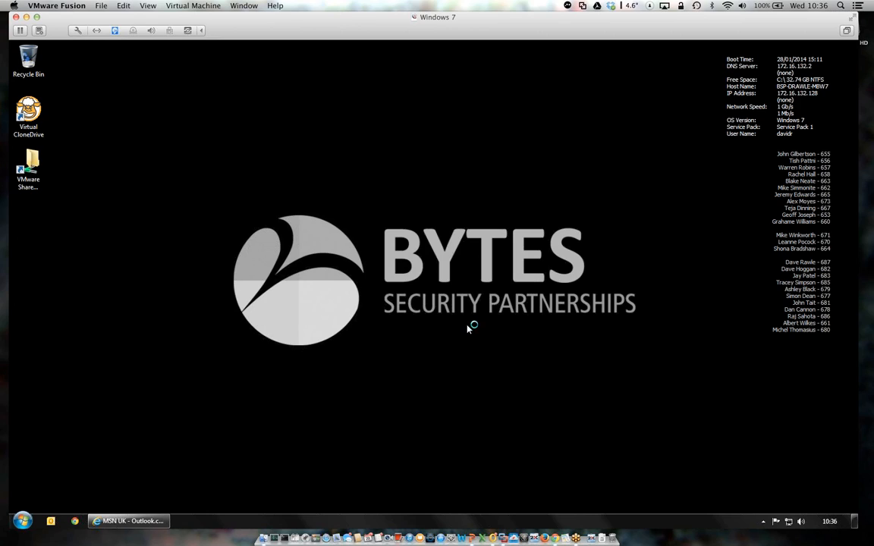
text(•)
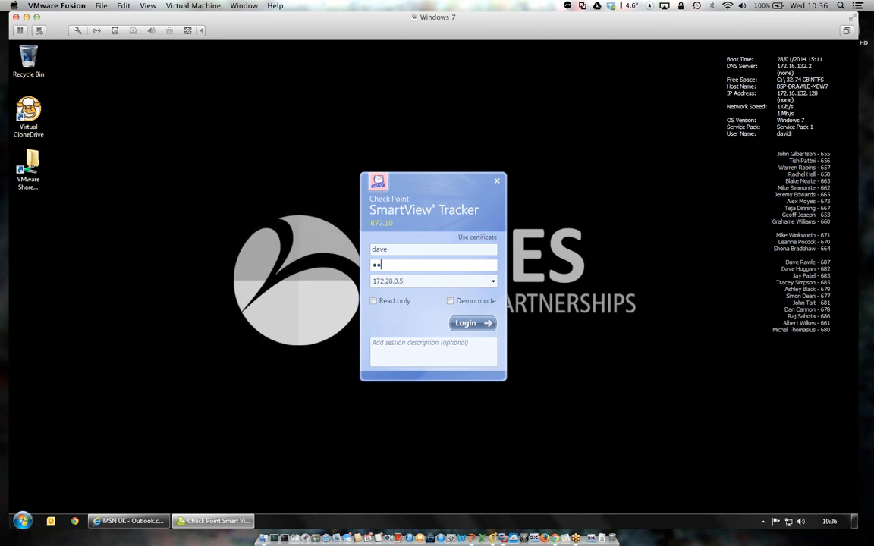
key(Return)
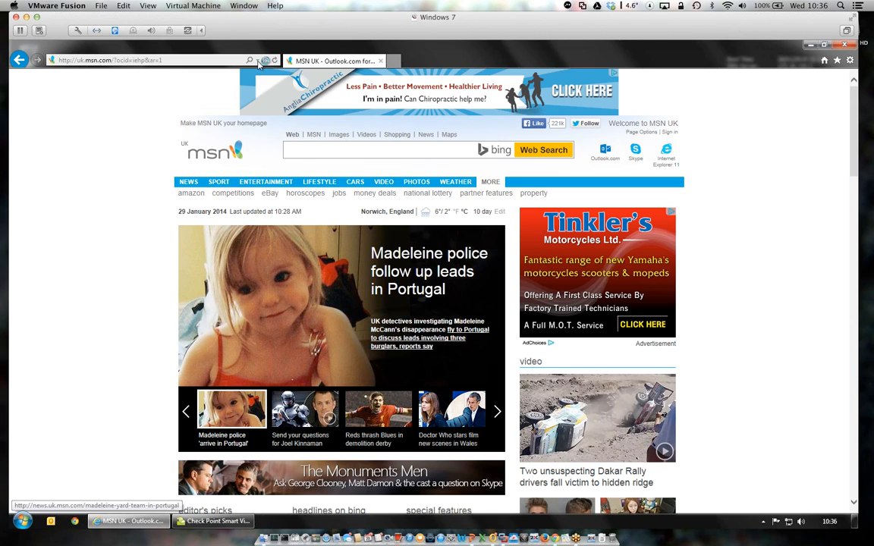
click(258, 62)
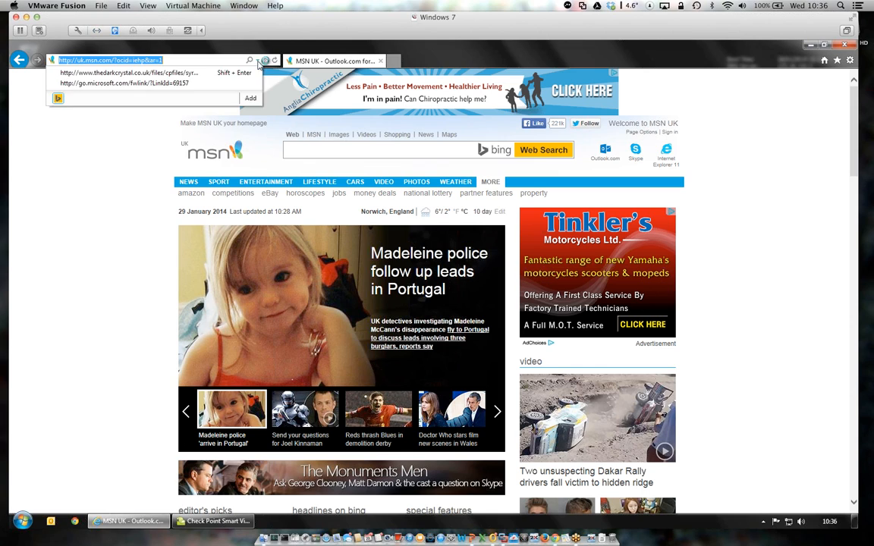
click(187, 73)
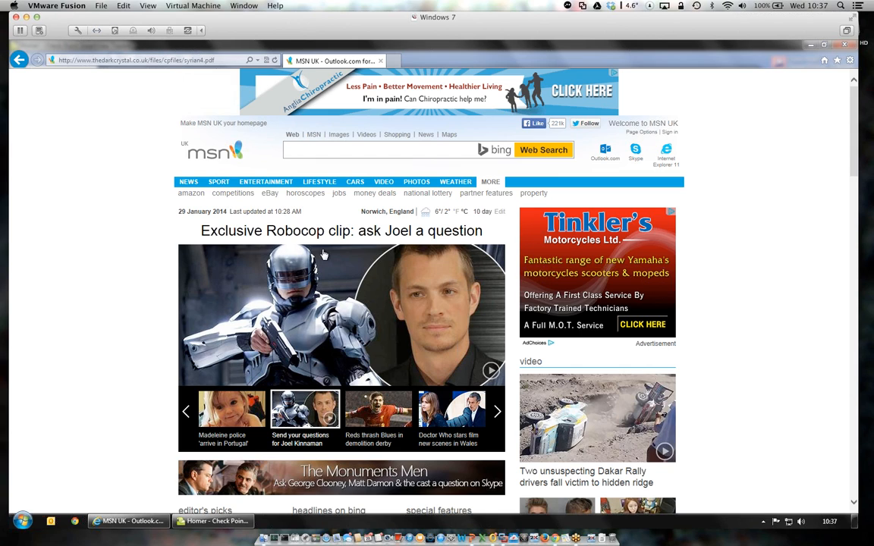
Step: Switch to SmartView Tracker, list all Threat Prevention records, and select the high-confidence HTTP emulation record from 9:44:55
click(216, 522)
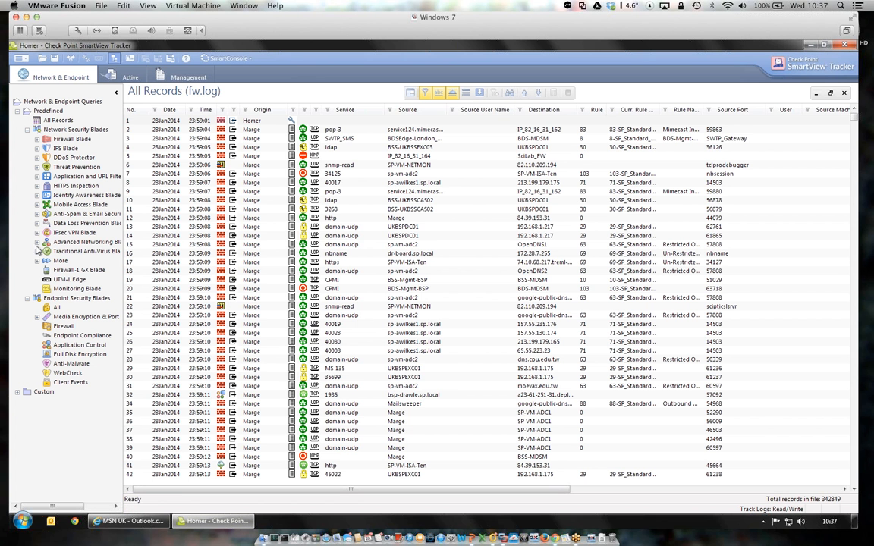
click(37, 225)
click(37, 224)
click(37, 167)
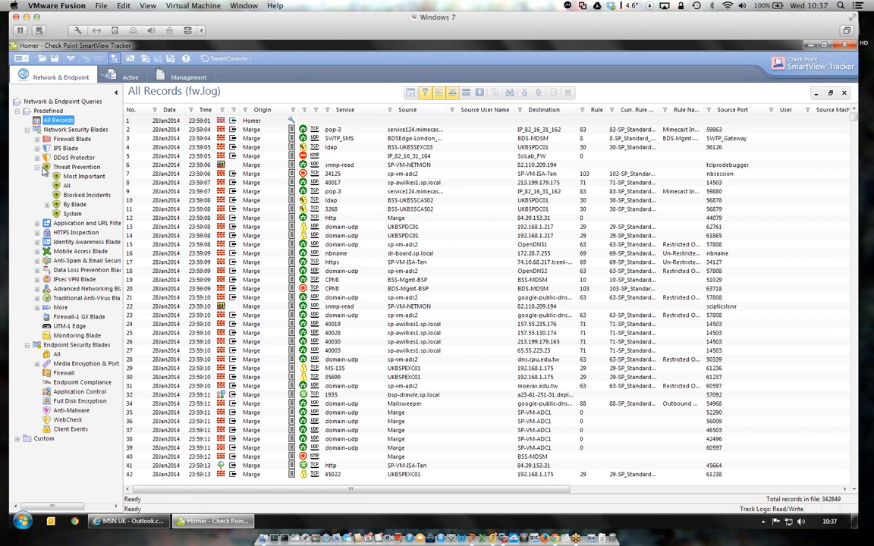
click(66, 185)
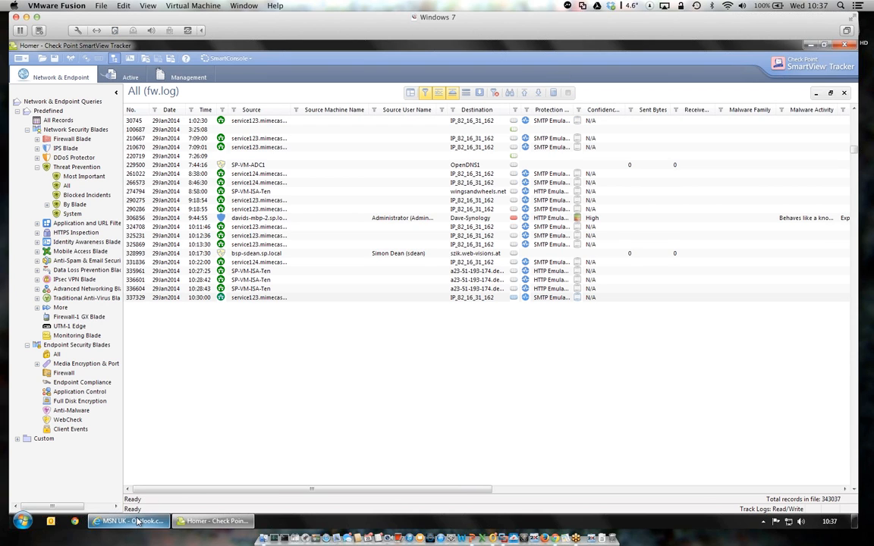
click(424, 218)
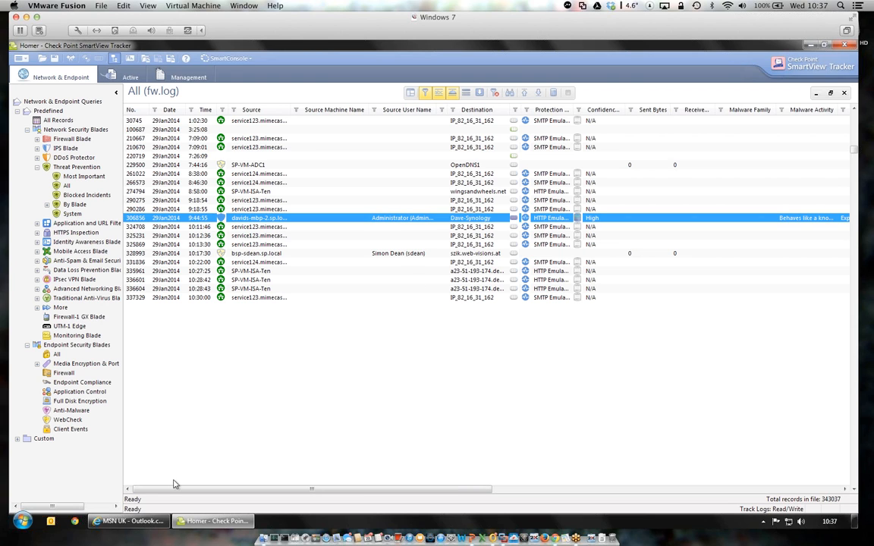
click(131, 522)
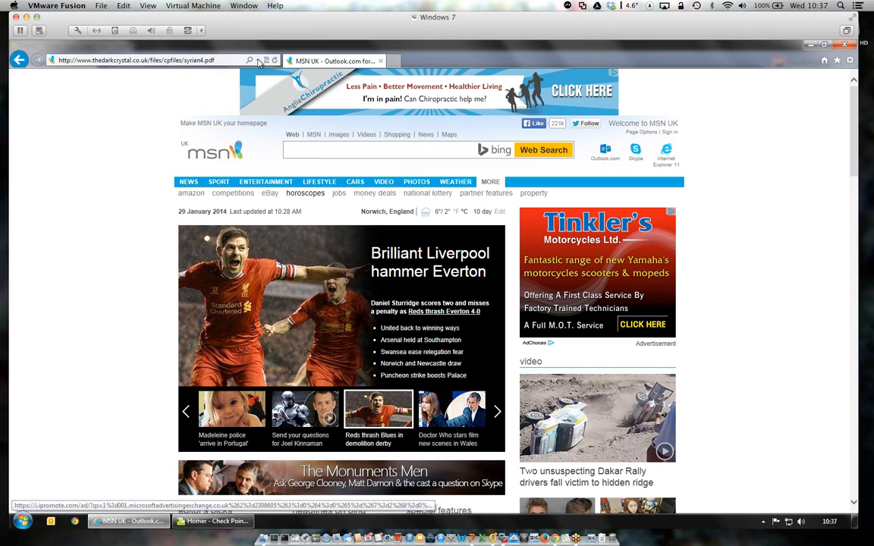
click(201, 60)
click(201, 60)
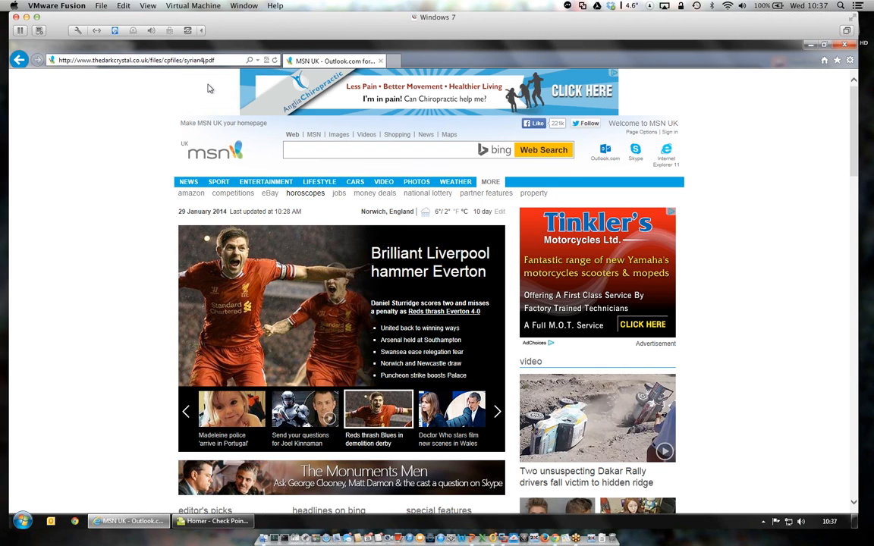
key(Return)
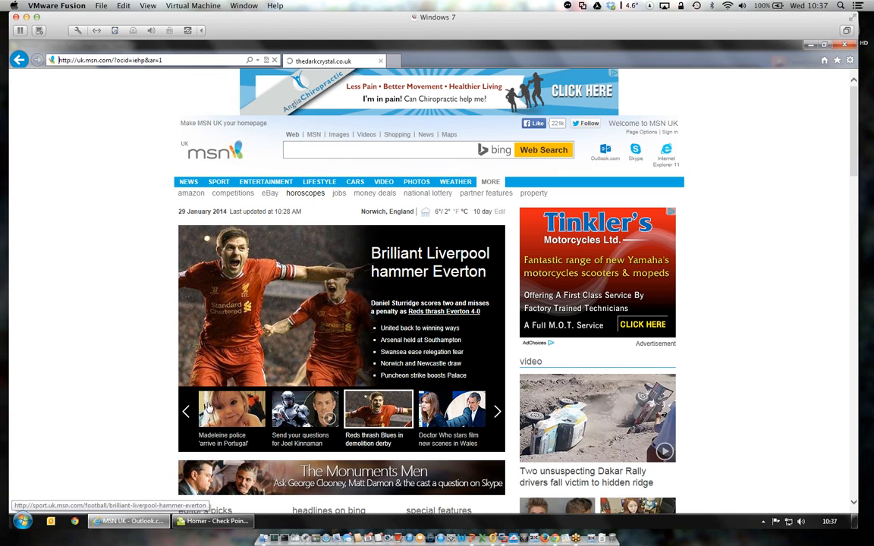
Step: Return to SmartView Tracker, close the record details, and reload the Threat Prevention query for all records
click(212, 521)
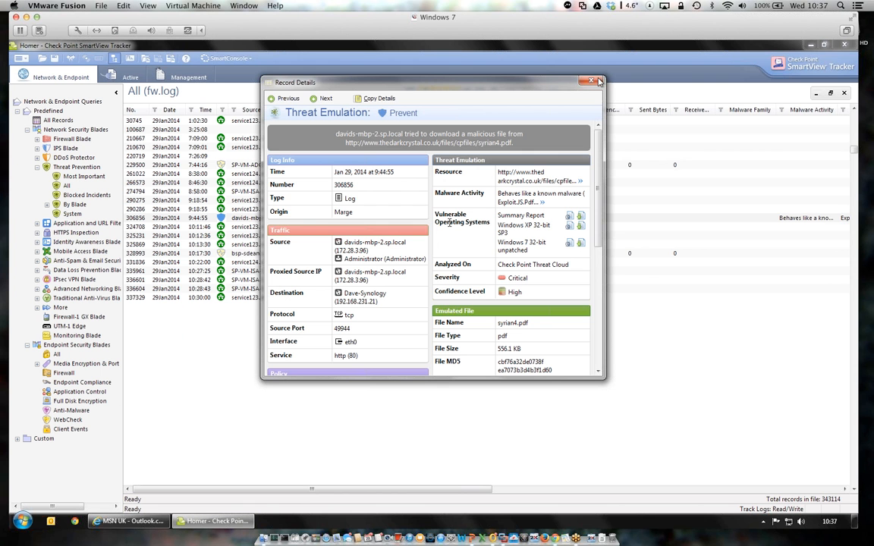
click(595, 81)
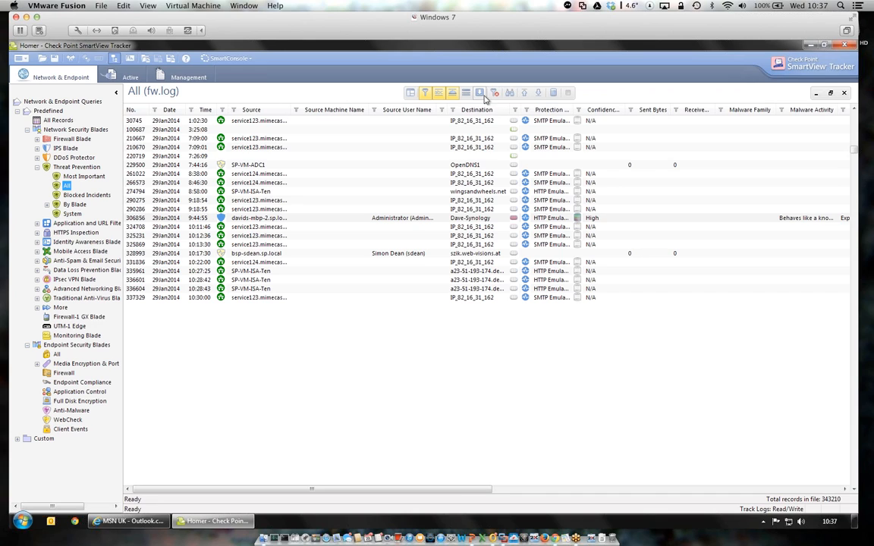
click(491, 93)
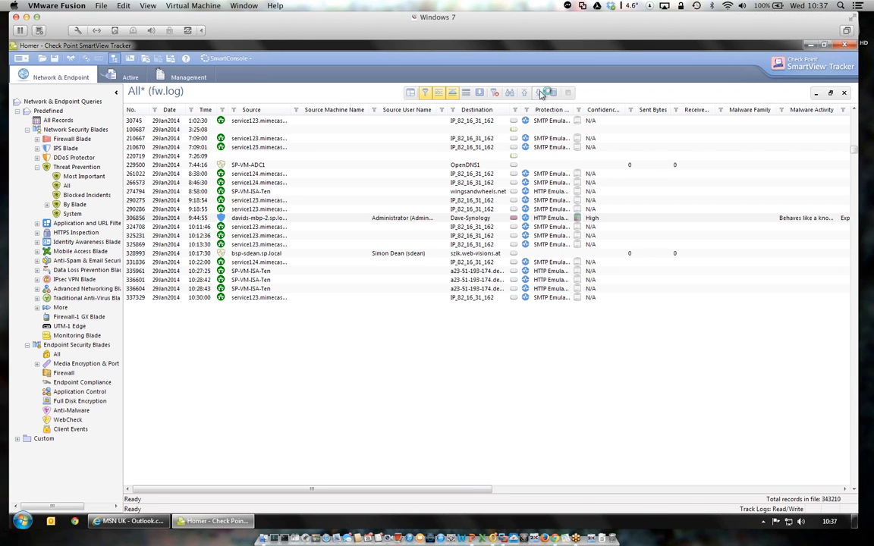
double_click(67, 185)
click(443, 301)
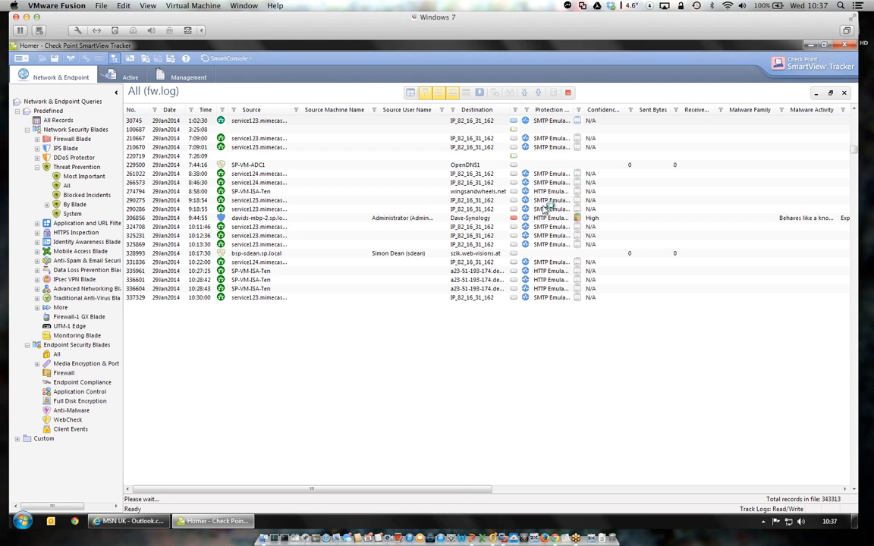
Step: Open and enlarge the details of the 9:44:55 high-confidence record, and check the syrian4.pdf download in Internet Explorer
double_click(470, 218)
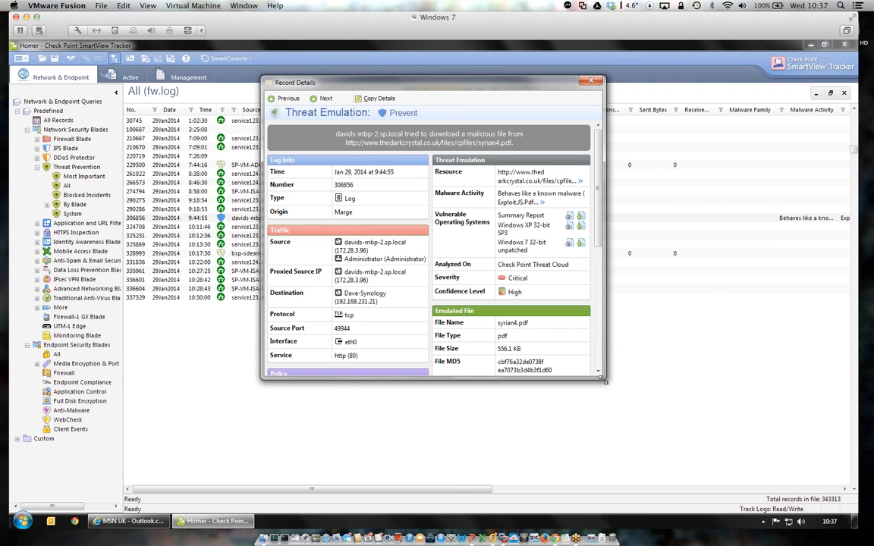
drag(605, 380, 705, 449)
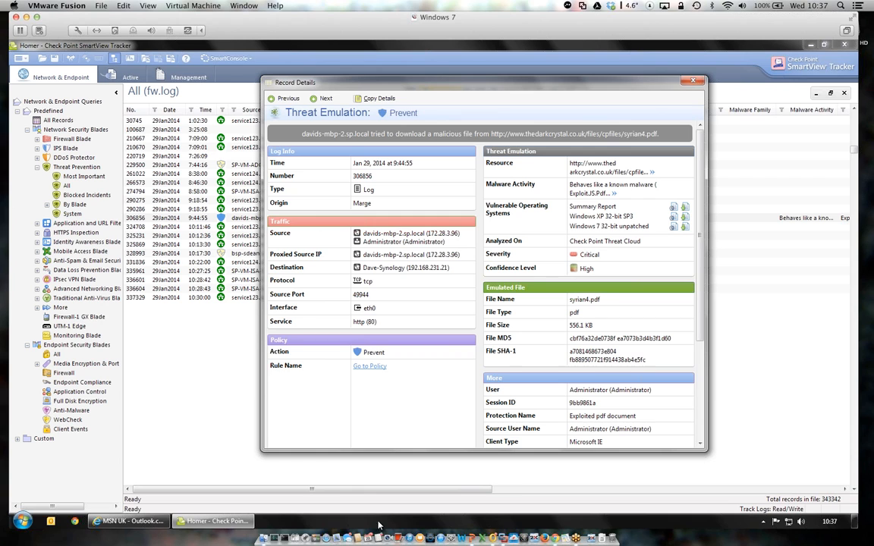
click(129, 523)
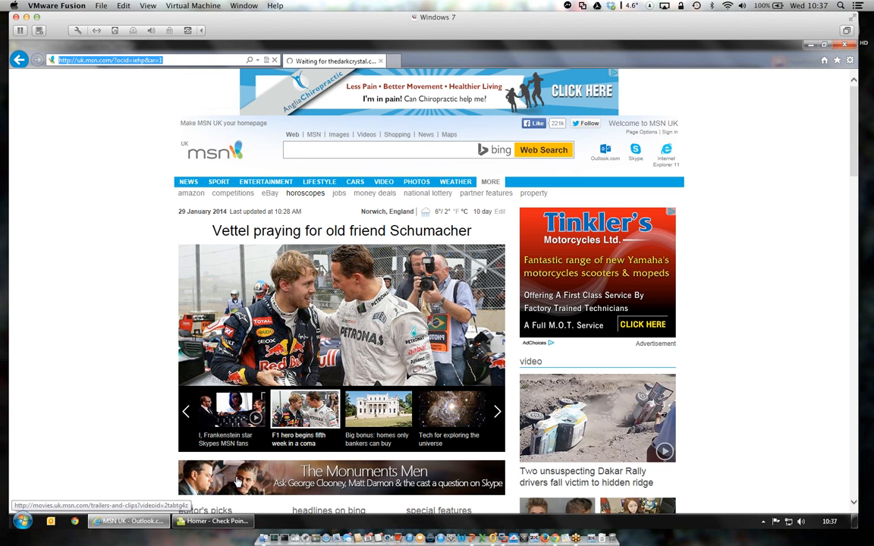
Step: Return to the record details in SmartView Tracker, view the malware report for Windows 7 32-bit unpatched, and close it
click(212, 521)
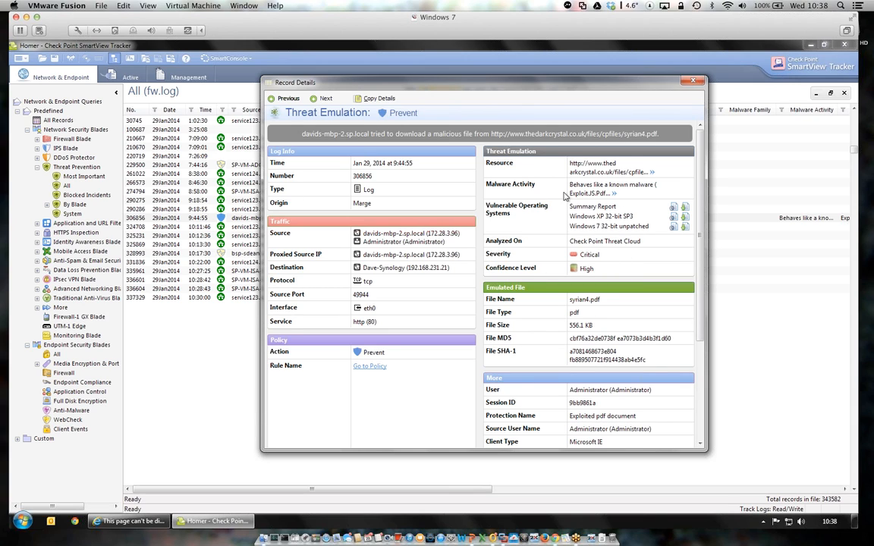
click(673, 228)
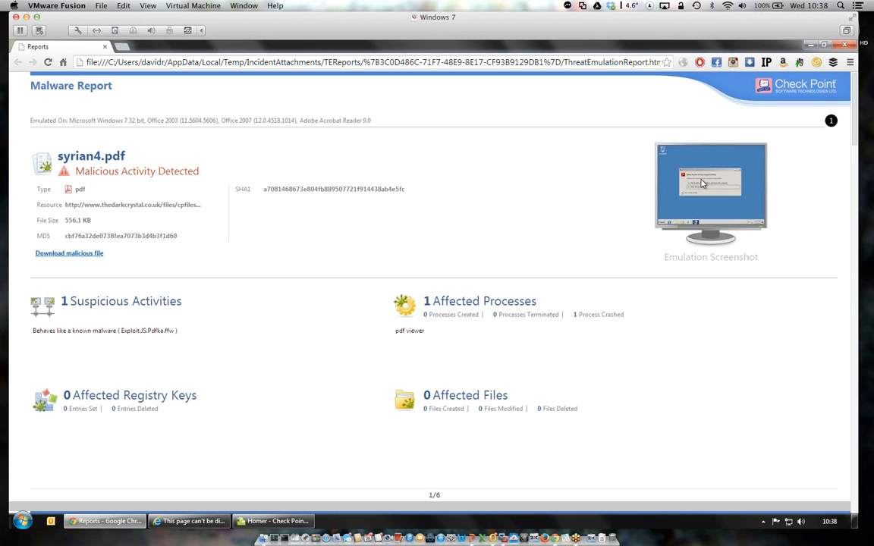
click(843, 46)
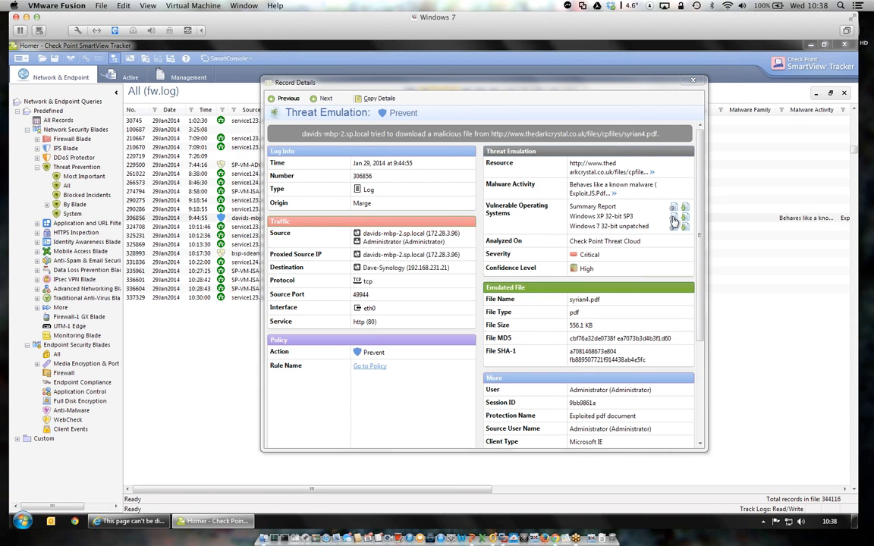
Step: Open the Windows XP 32-bit SP3 malware report for syrian4.pdf and examine its summary and emulation screenshots
click(674, 221)
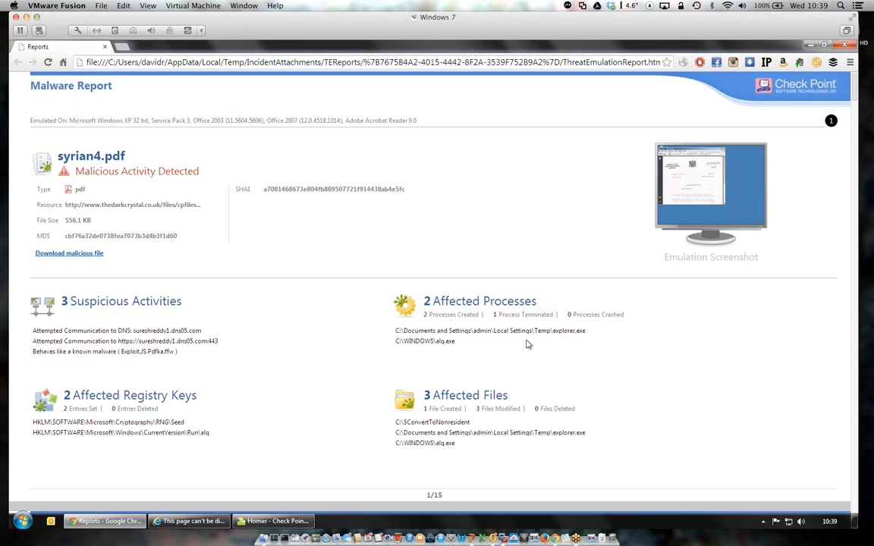
scroll(446, 406, down, 1)
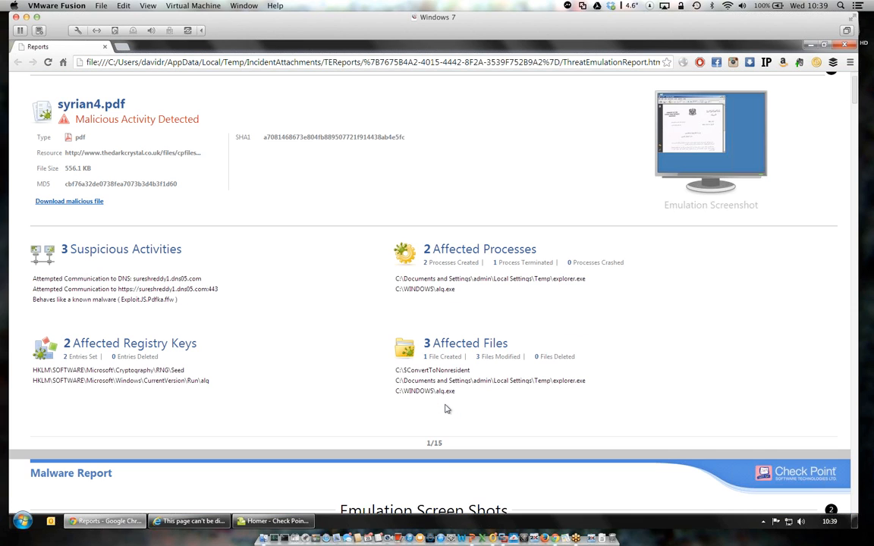
scroll(446, 409, down, 7)
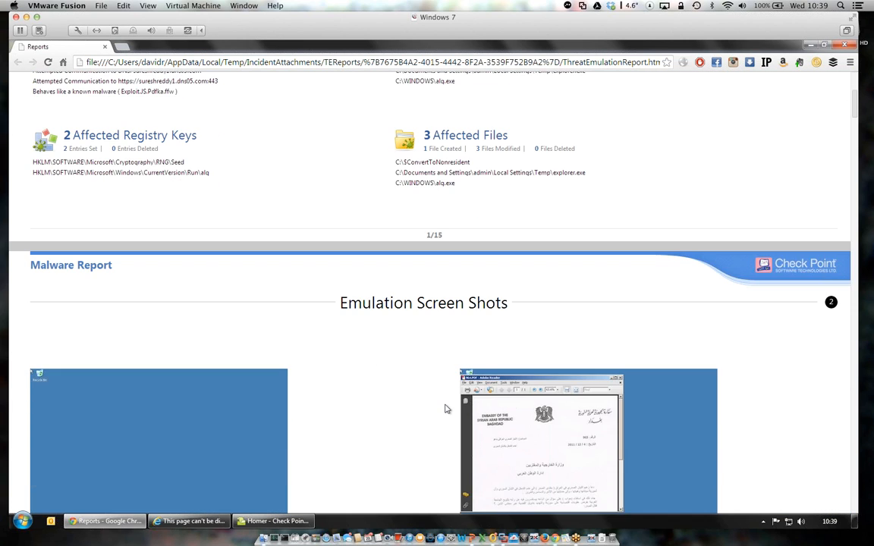
scroll(539, 289, down, 6)
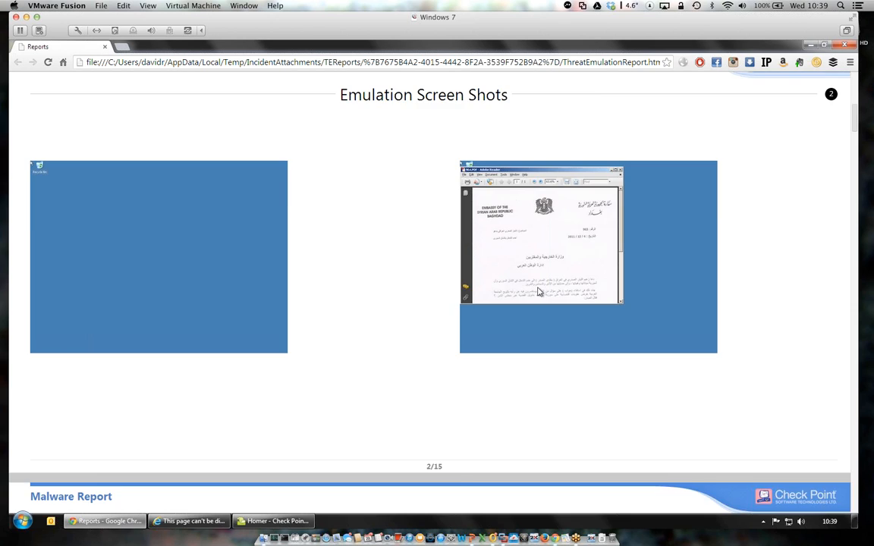
scroll(539, 292, down, 4)
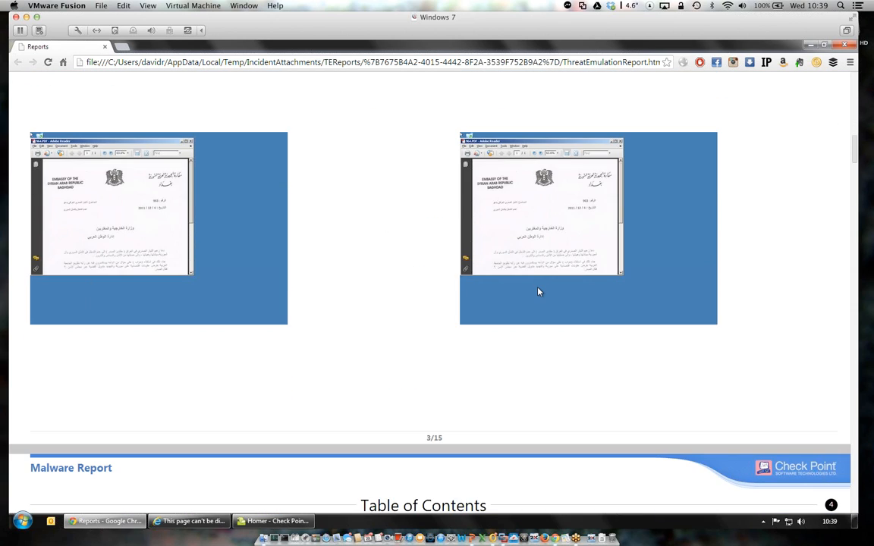
scroll(538, 291, down, 5)
scroll(538, 291, up, 1)
scroll(539, 291, up, 4)
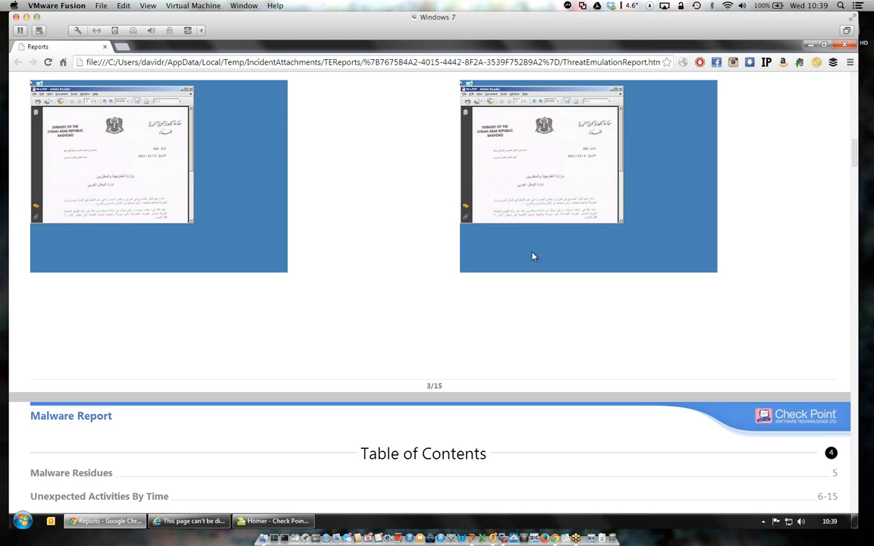
Step: Examine the report's Malware Residues page and the first page of Unexpected Activities By Time
scroll(447, 199, down, 10)
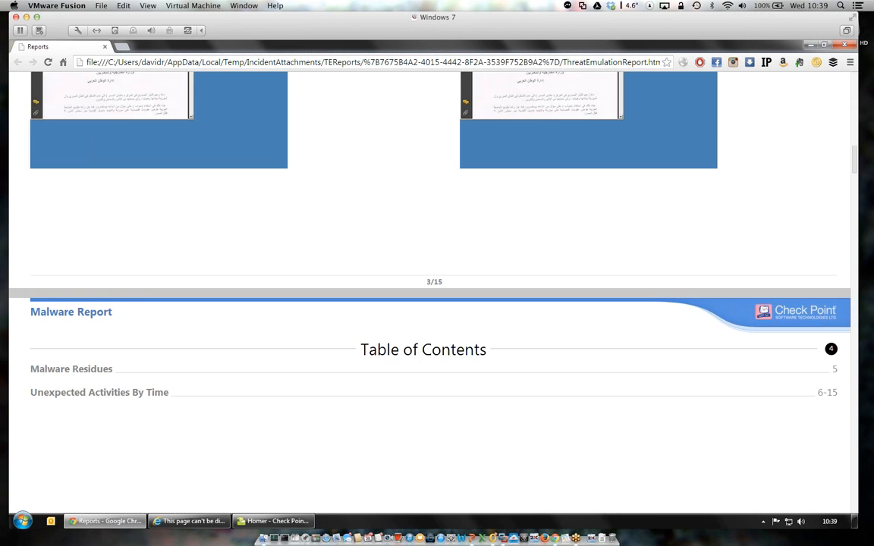
scroll(447, 199, down, 2)
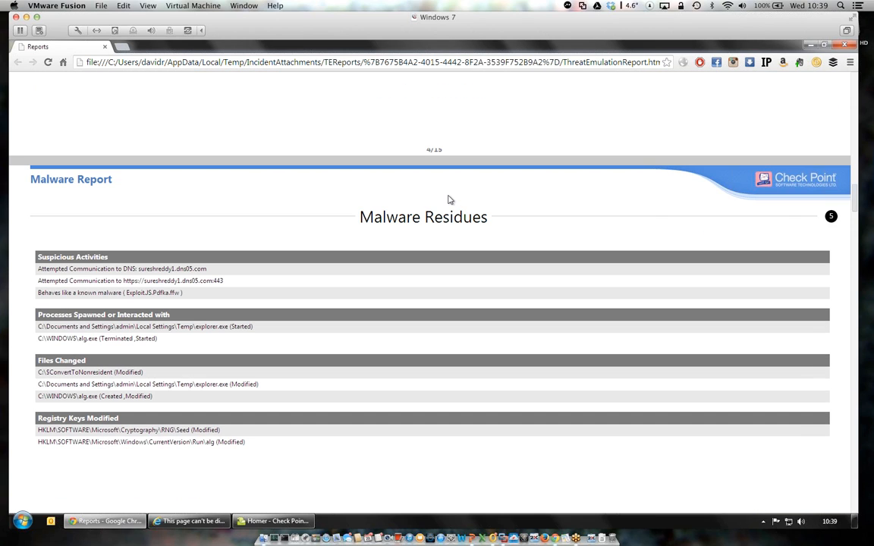
scroll(413, 347, down, 7)
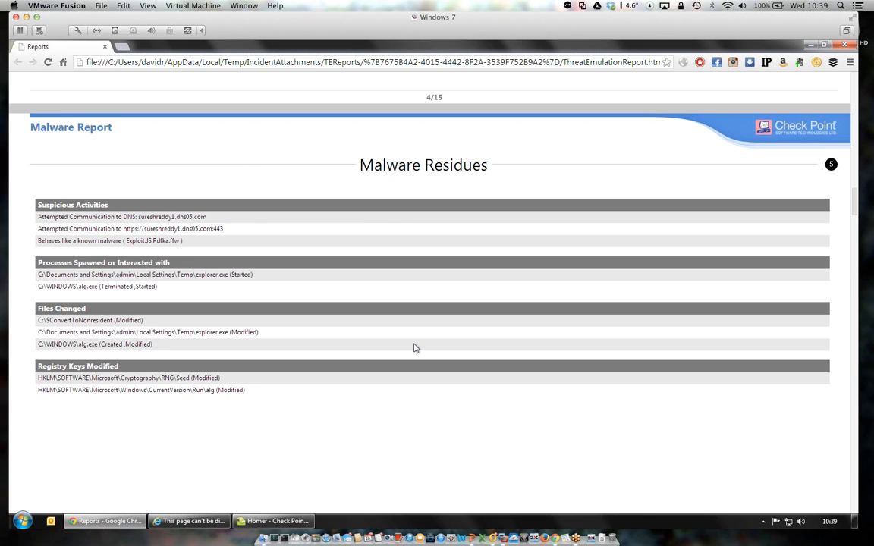
scroll(413, 348, down, 2)
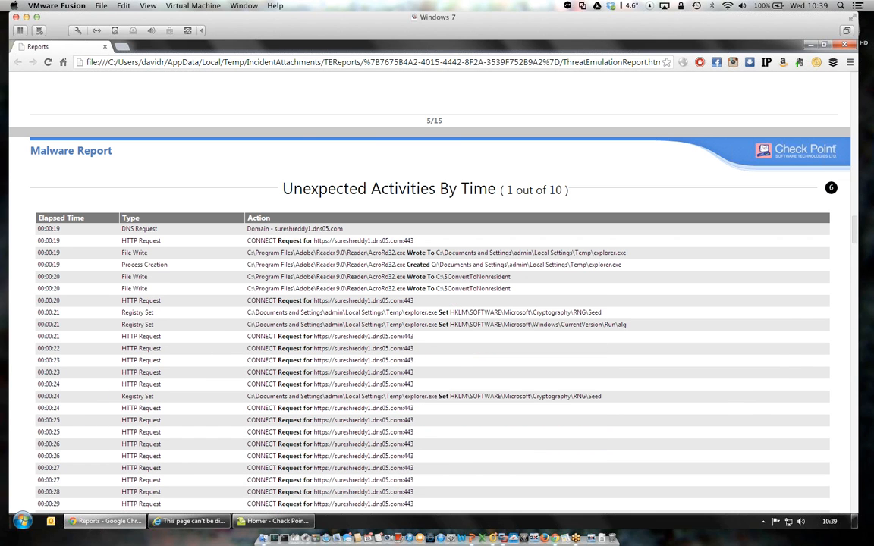
scroll(328, 270, down, 1)
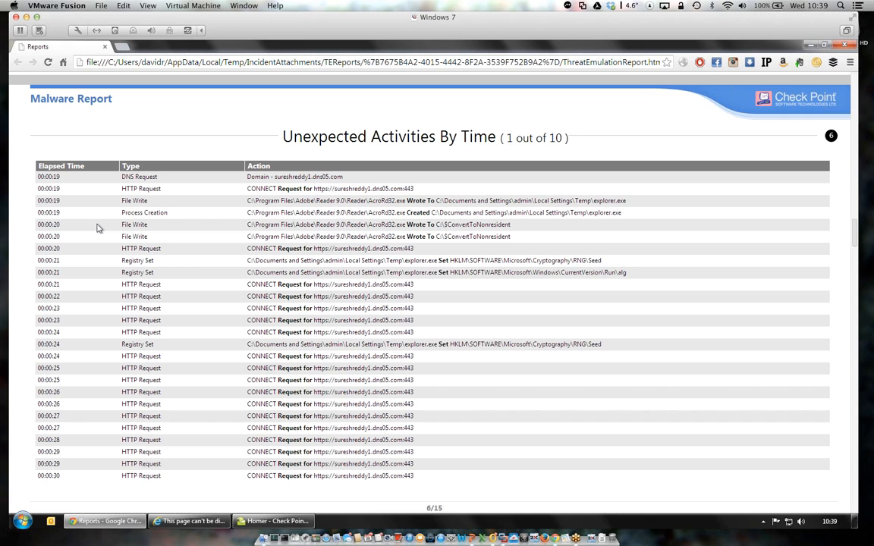
Step: Return to SmartView Tracker, close the syrian4.pdf record details, and check the blank-error page in Internet Explorer before minimizing it
click(213, 521)
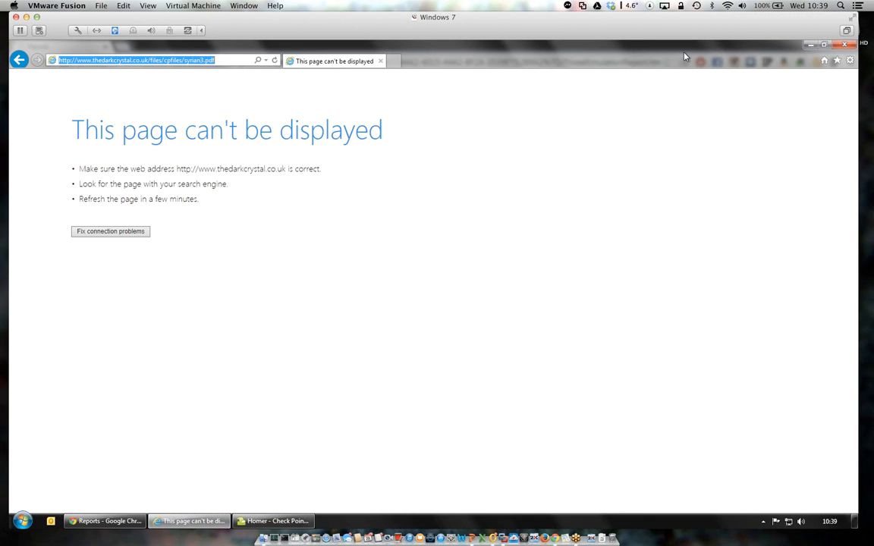
click(808, 45)
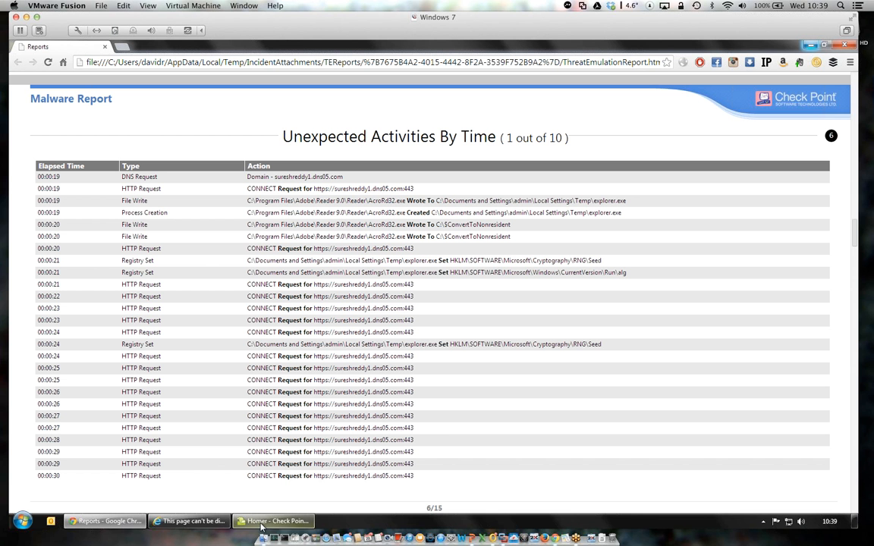
click(265, 521)
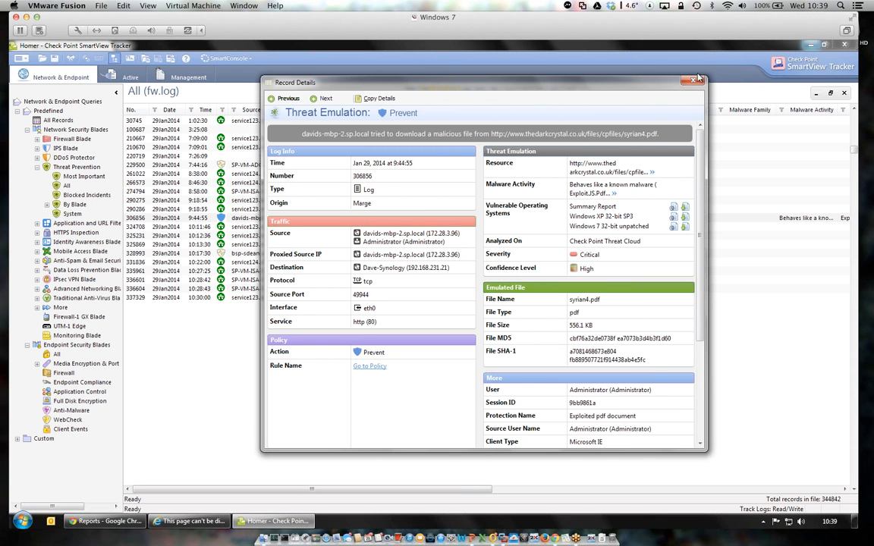
click(693, 79)
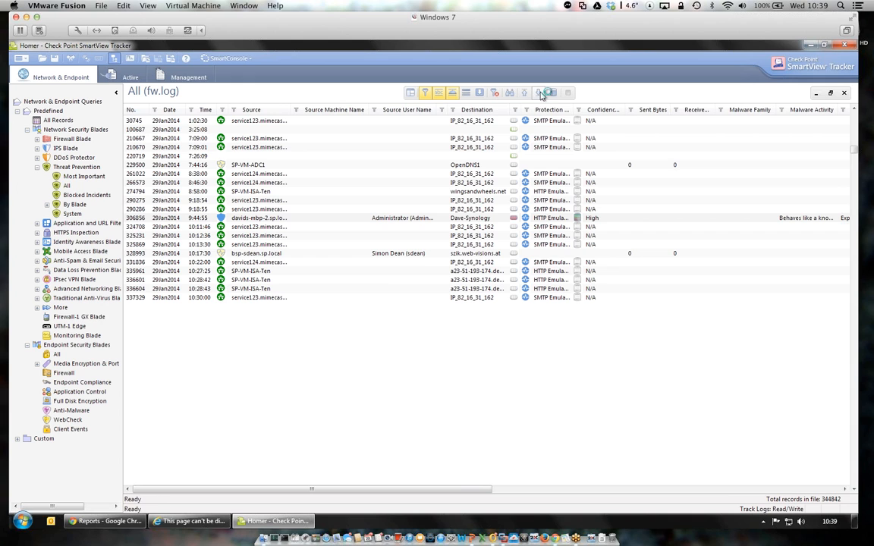
click(159, 522)
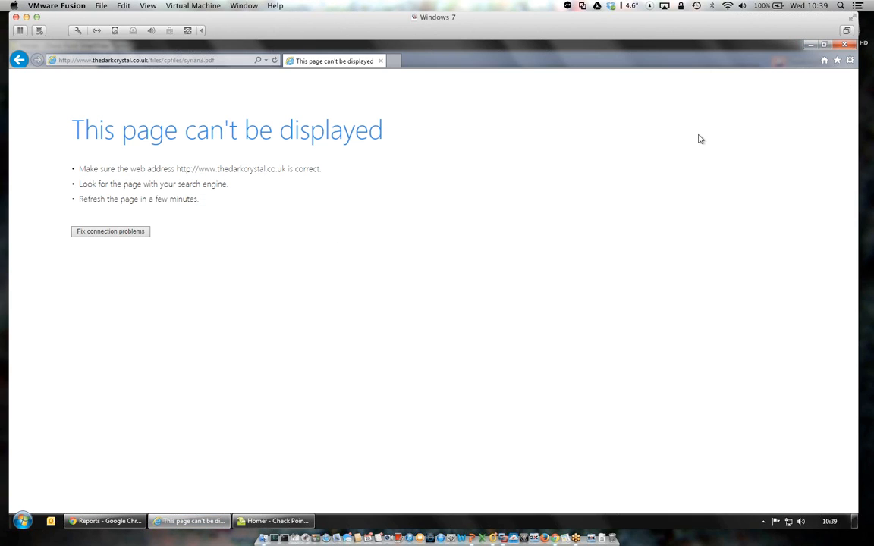
click(809, 47)
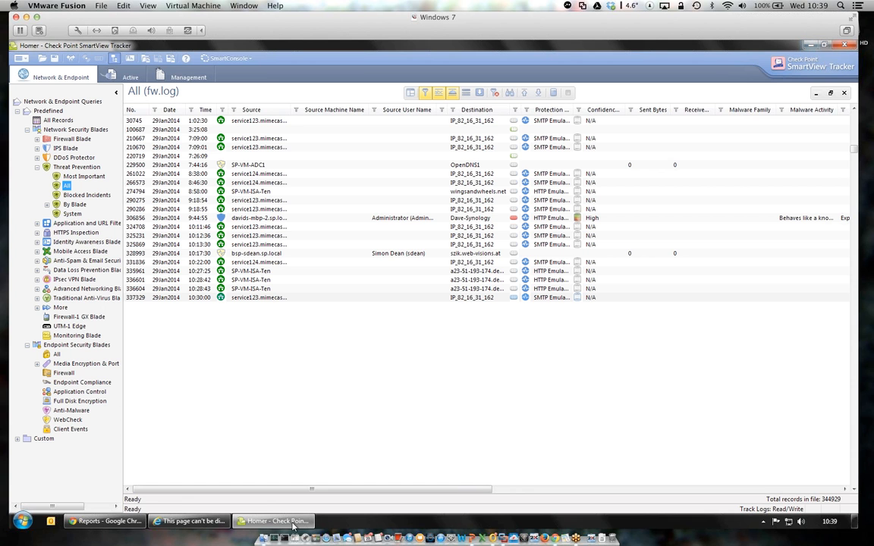
Step: Switch back to the malware report in Chrome and examine the remaining Unexpected Activities By Time pages through page 15
click(121, 526)
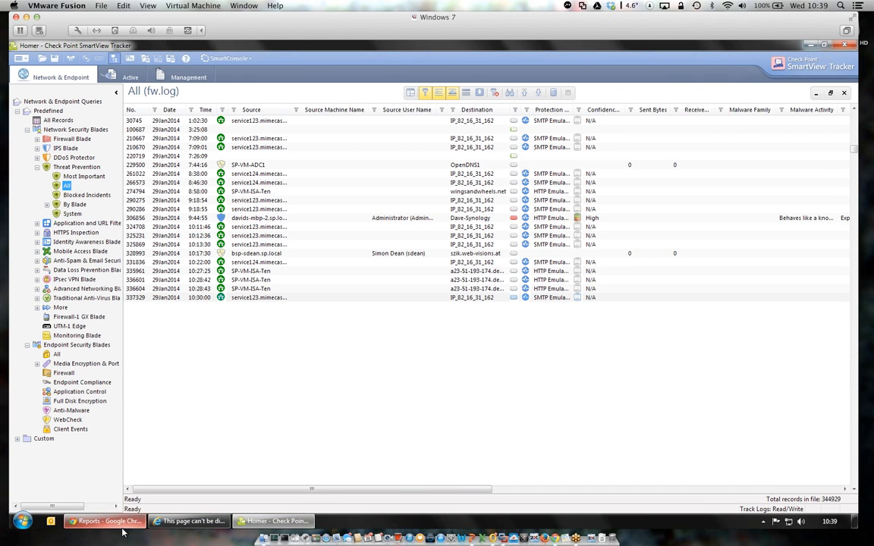
scroll(403, 385, down, 1)
scroll(325, 309, down, 3)
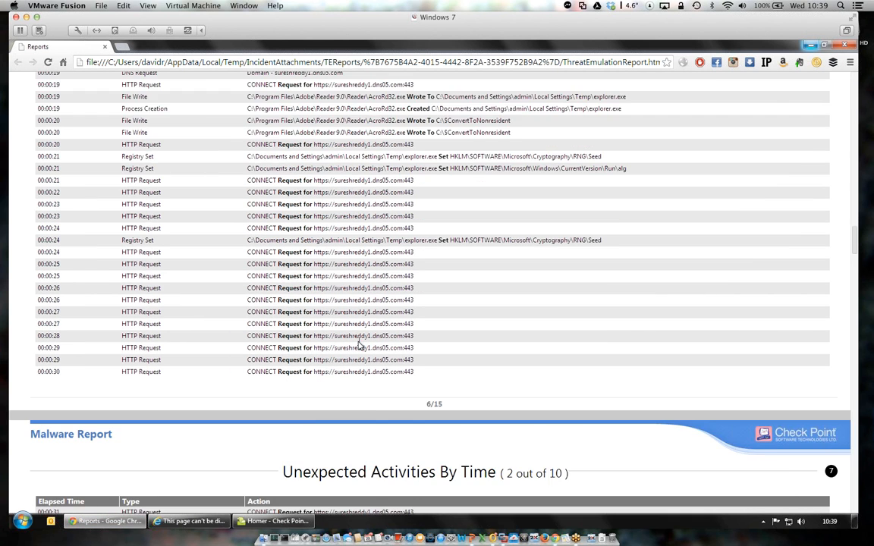
scroll(342, 351, down, 3)
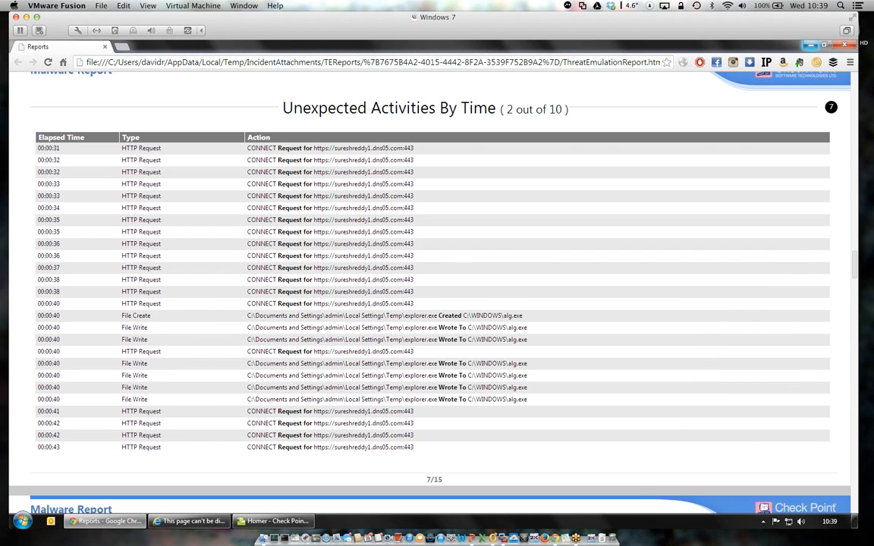
scroll(495, 316, down, 3)
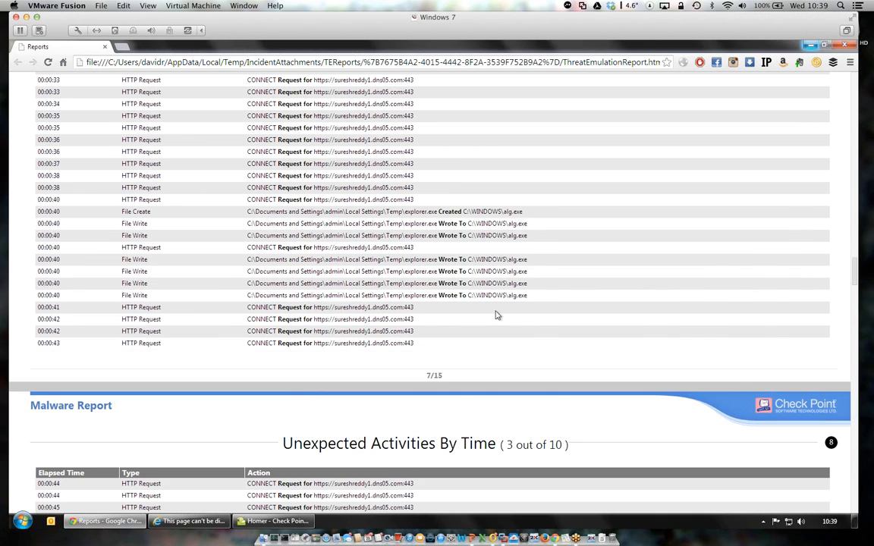
scroll(495, 317, down, 4)
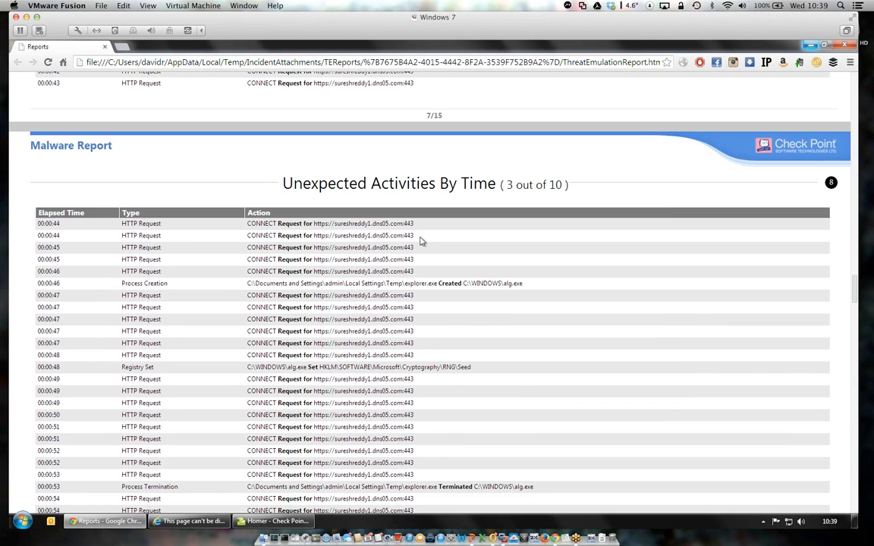
scroll(421, 241, down, 3)
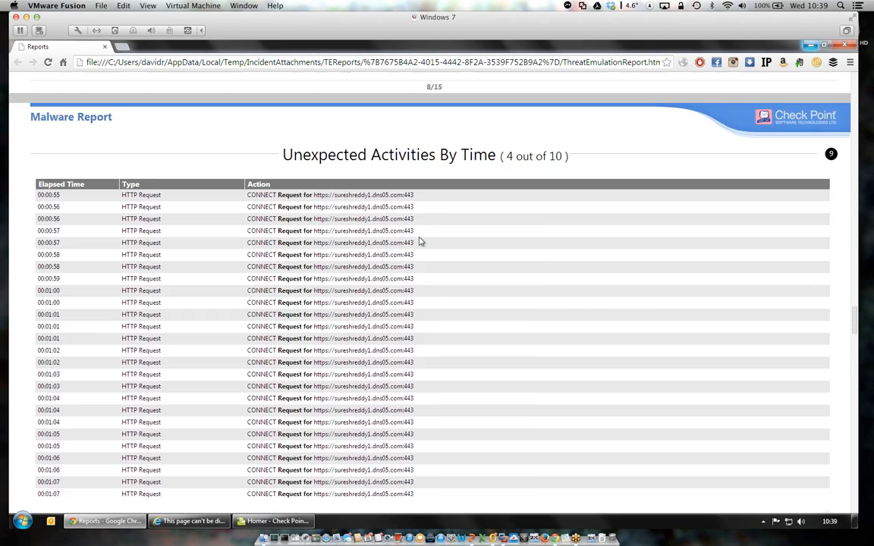
scroll(421, 241, down, 6)
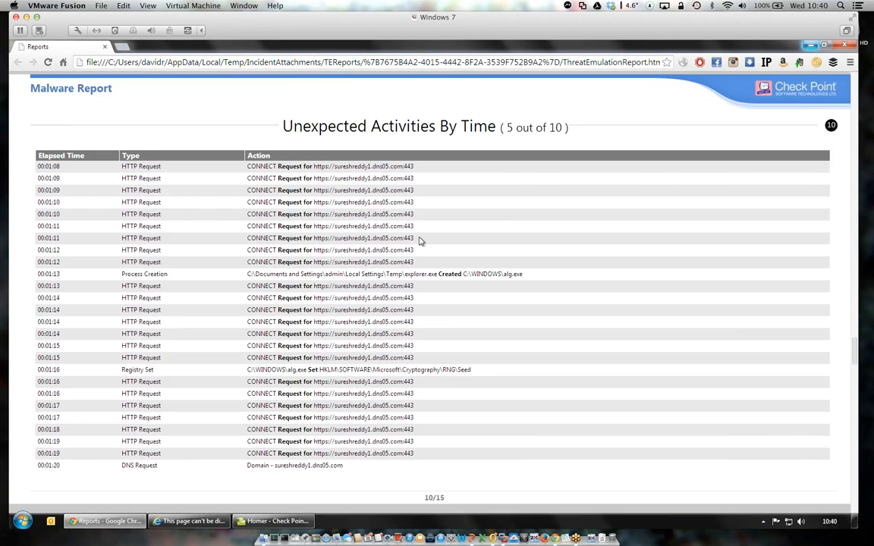
scroll(421, 241, down, 11)
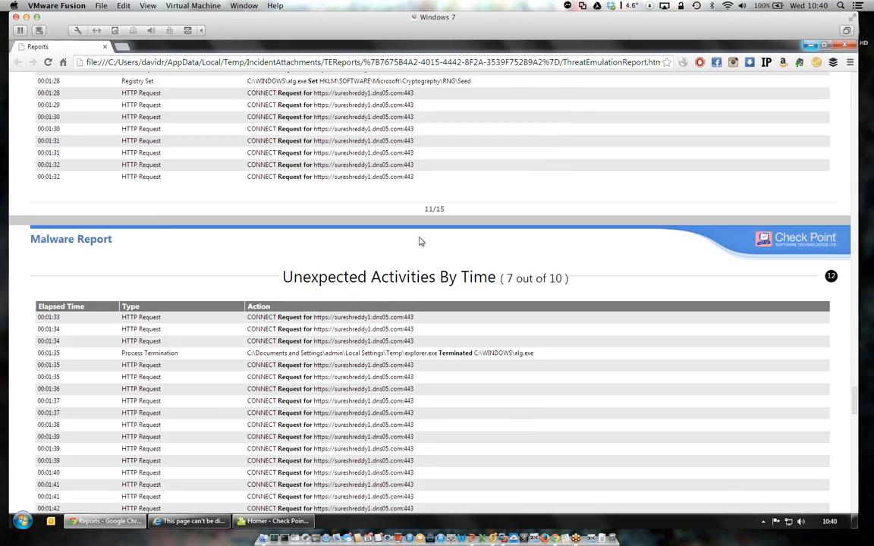
scroll(421, 242, down, 16)
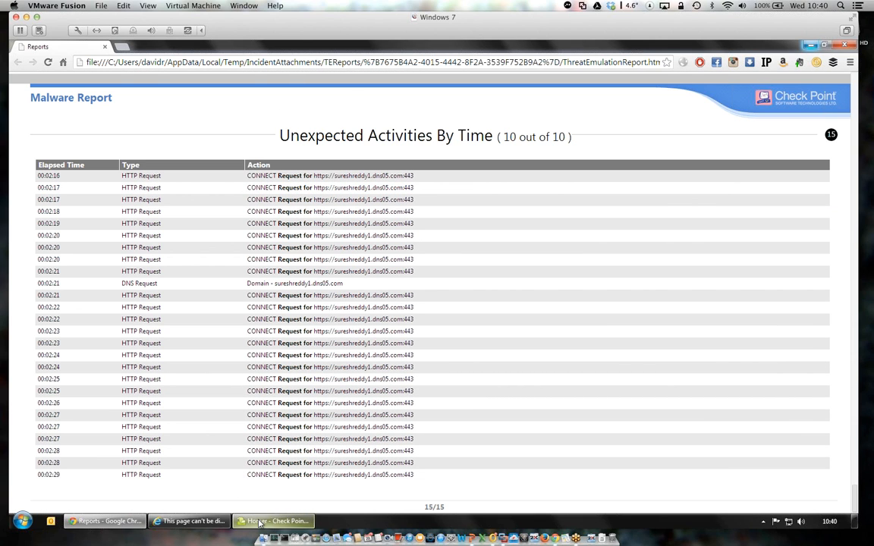
Step: Return to SmartView Tracker and view the list of available SmartConsole applications, leaving it without a choice
click(258, 522)
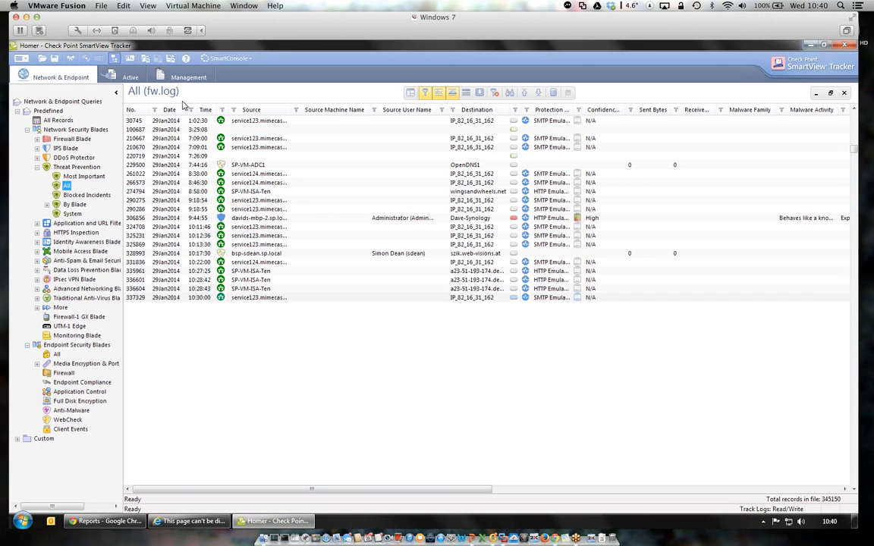
click(219, 59)
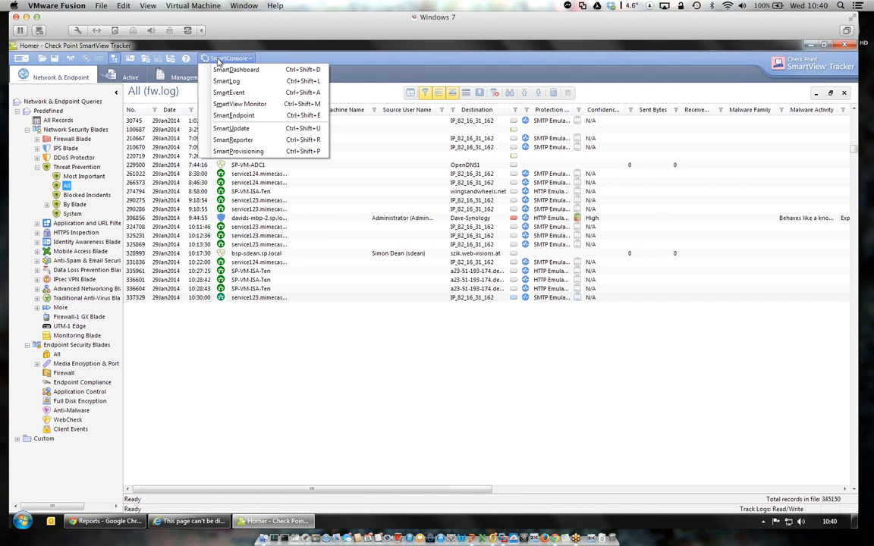
click(472, 376)
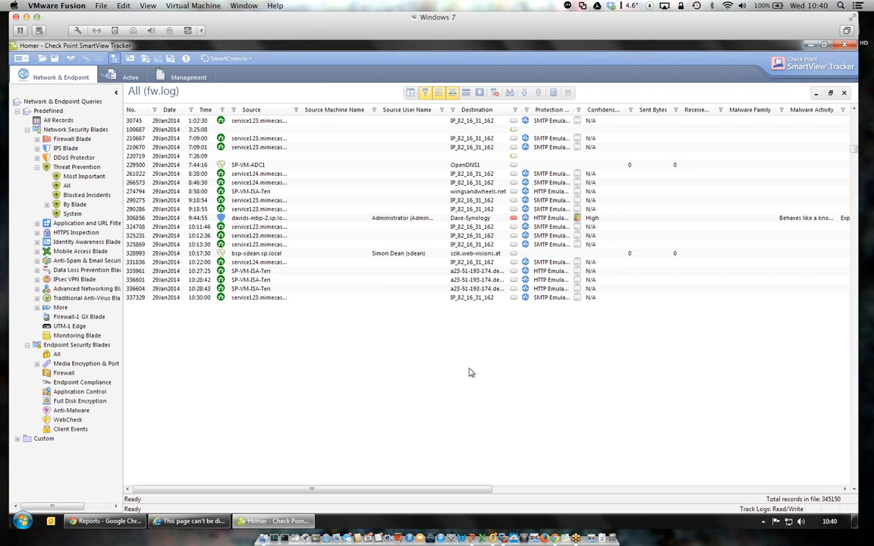
Step: View the details of the 10:28:42 HTTP Emulation record, step back through the three preceding records, and close the details
double_click(546, 279)
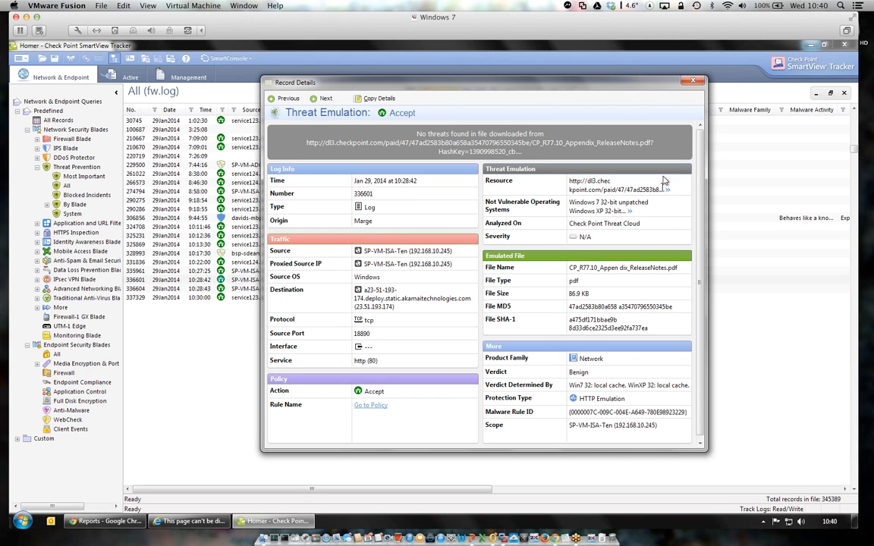
click(273, 100)
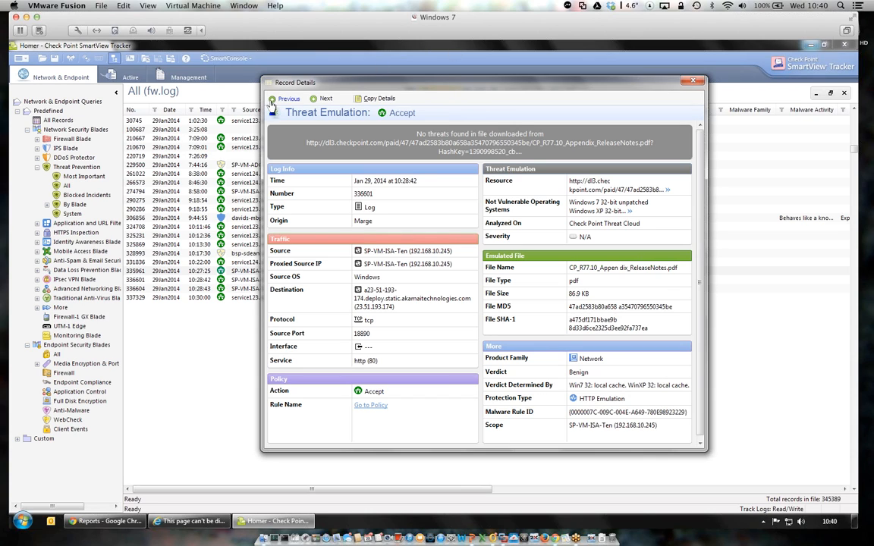
click(271, 102)
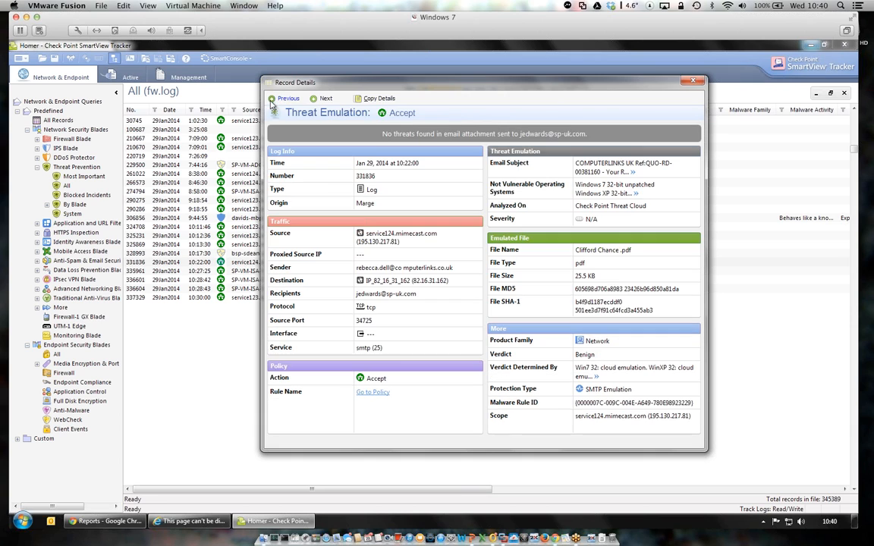
click(272, 102)
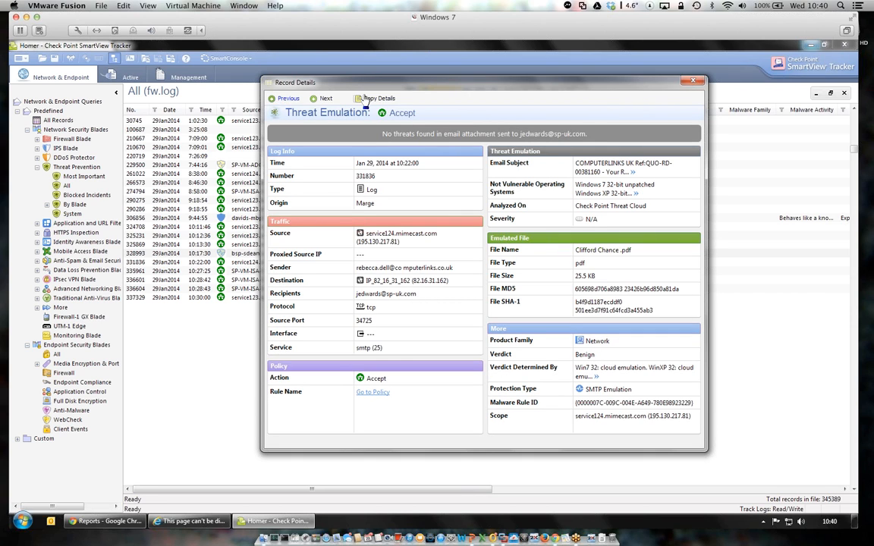
click(691, 82)
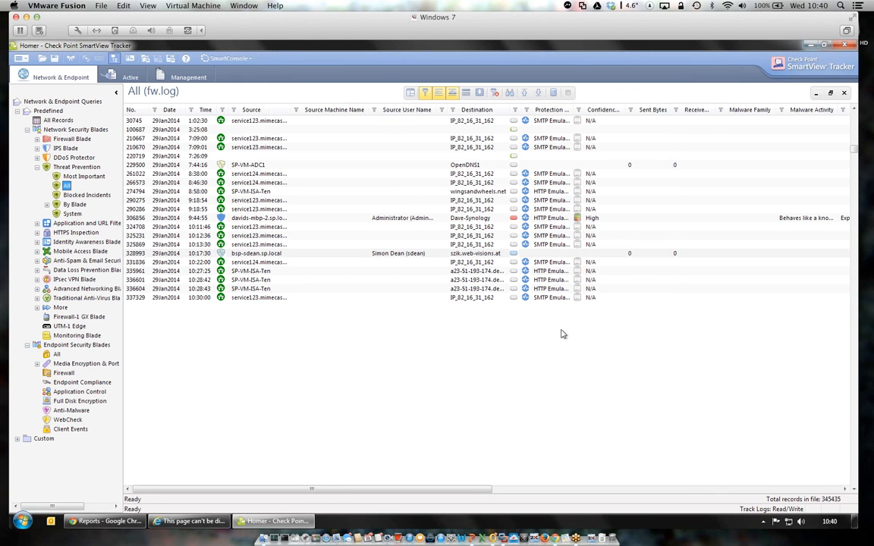
click(316, 307)
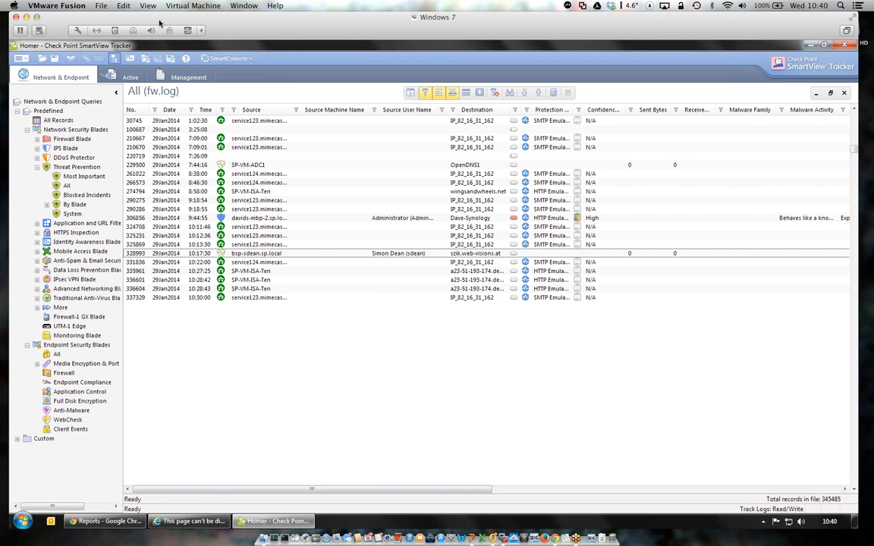
Step: Launch SmartDashboard, dismiss the IPS scheduled update error, and bring up its Threat Prevention section
click(226, 58)
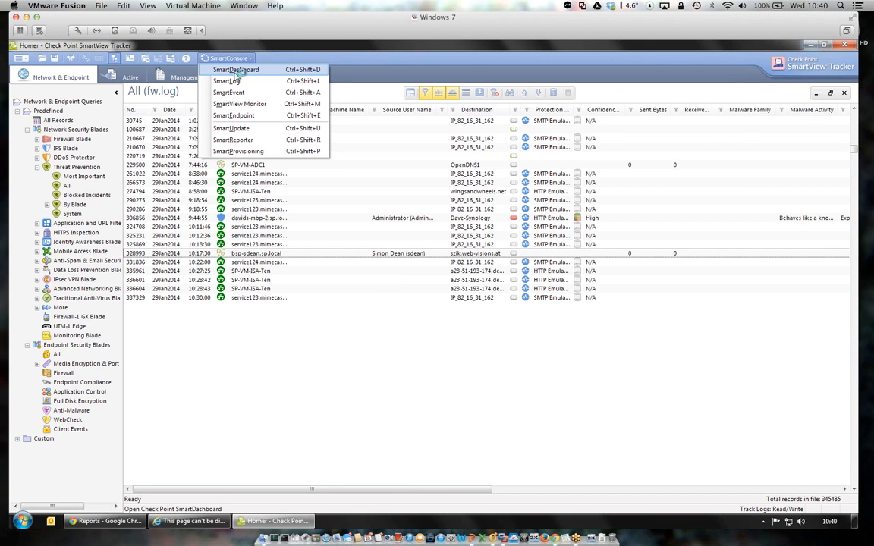
click(235, 71)
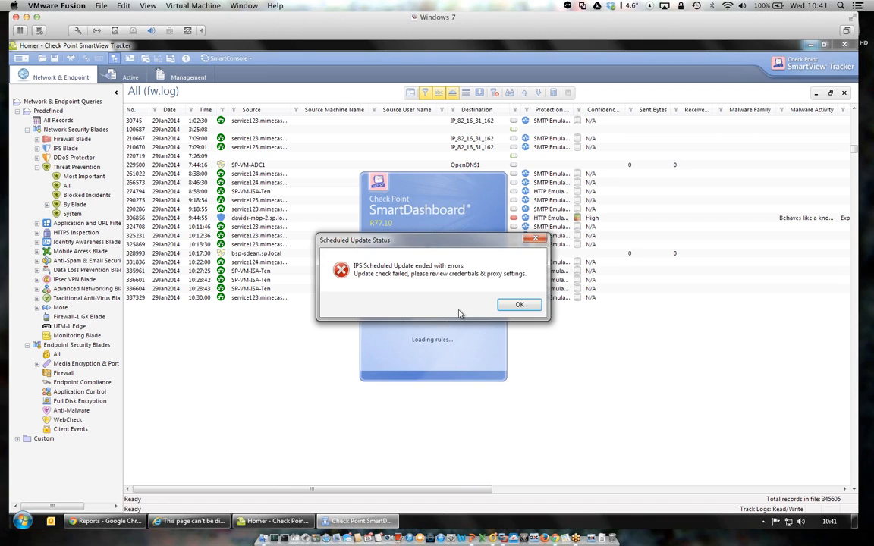
click(520, 305)
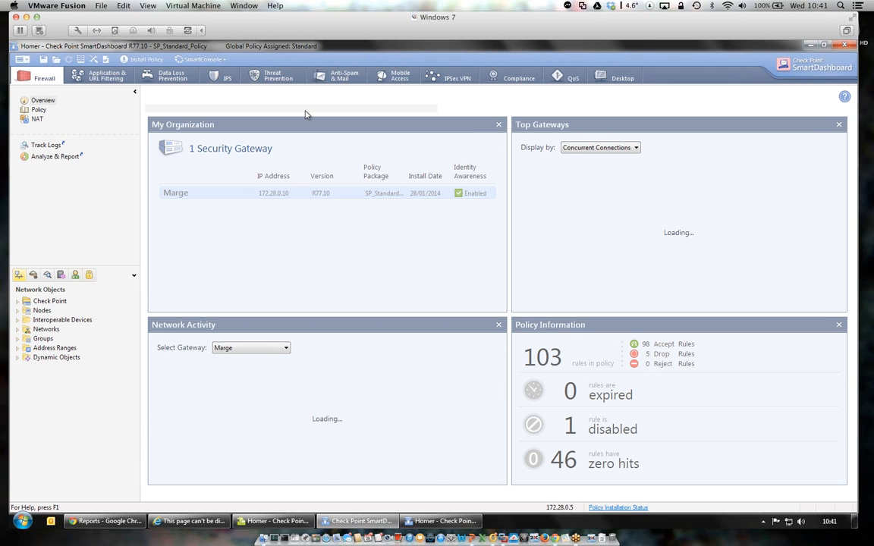
click(274, 78)
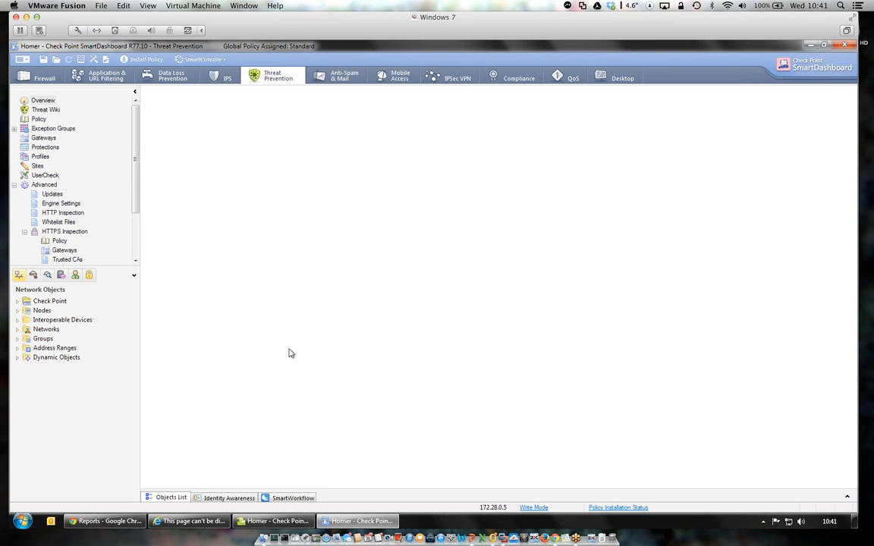
key(alt+Tab)
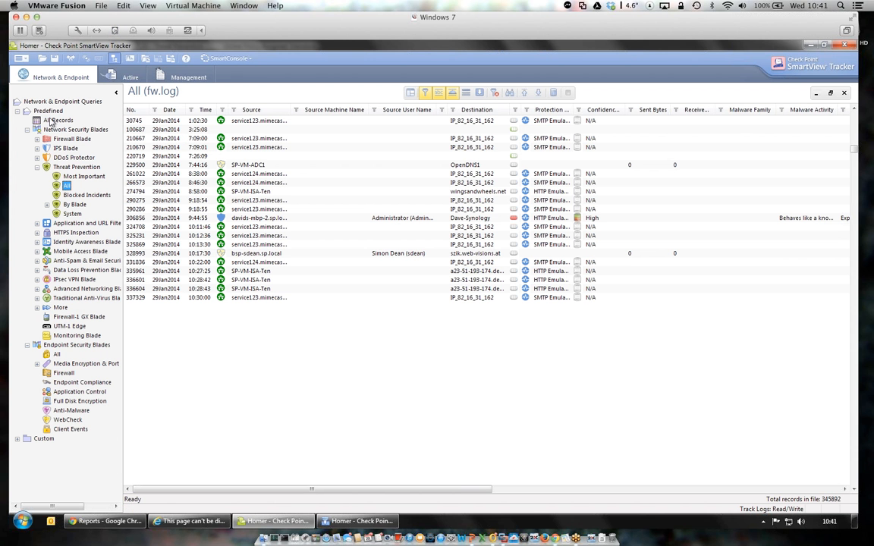
click(360, 521)
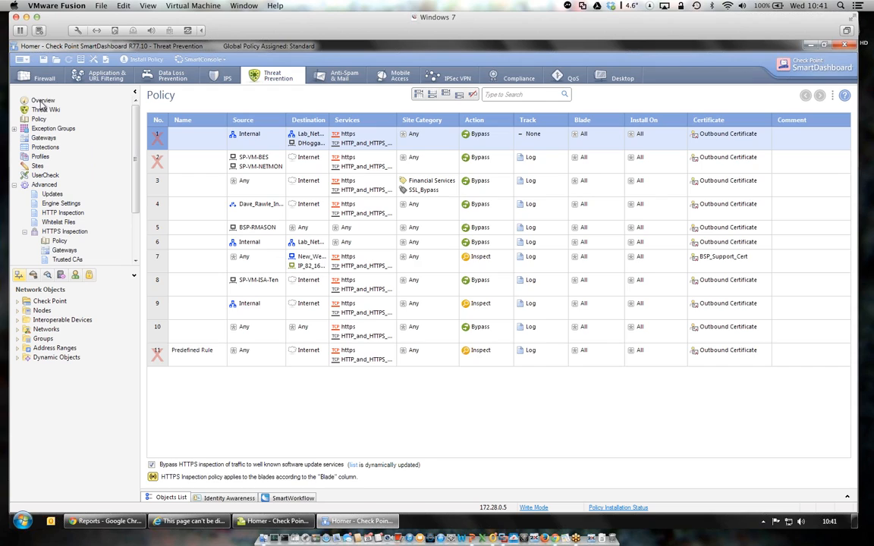
Step: Display the Threat Prevention overview and set its incident statistics to cover the last Day
click(43, 100)
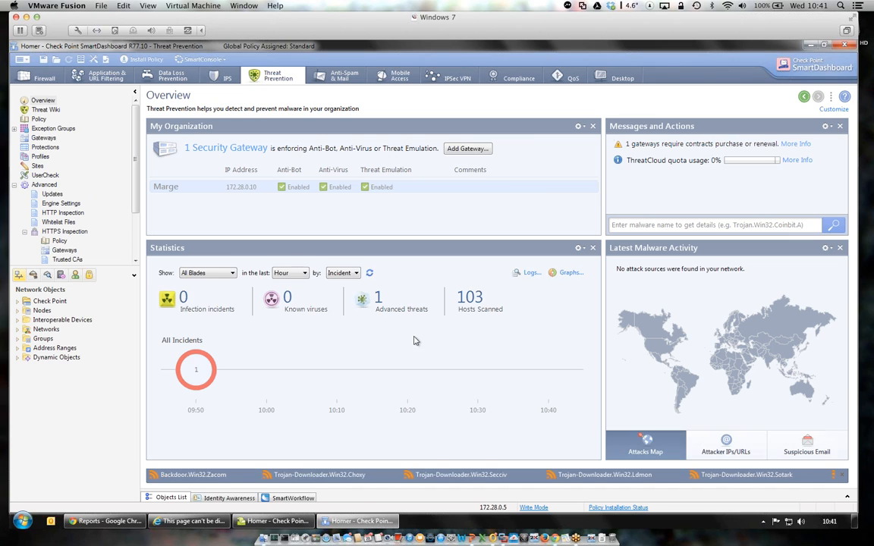
click(305, 273)
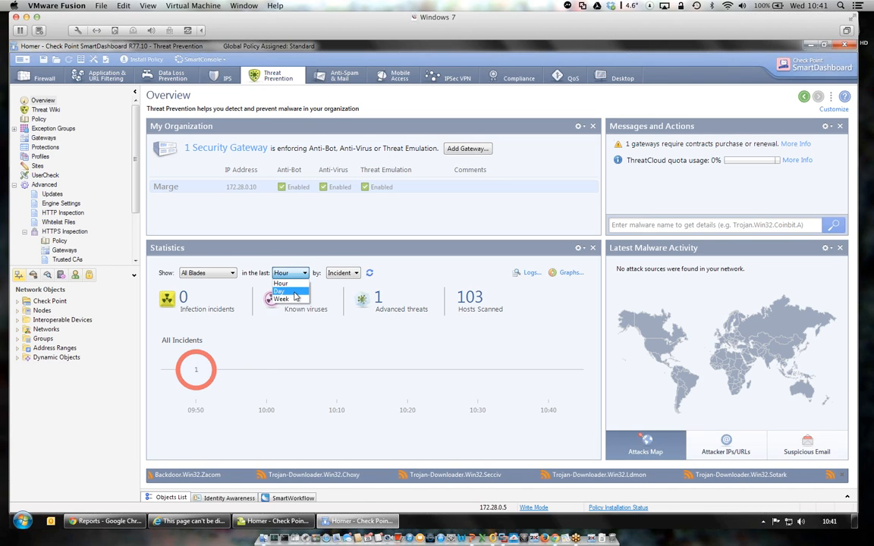
click(279, 292)
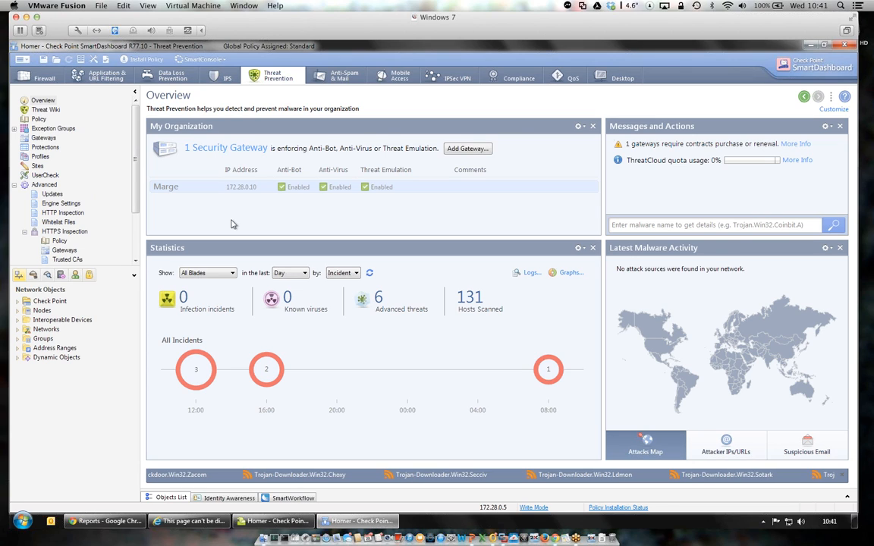
Step: Review the blade actions in the Threat Prevention policy rule and the settings of the Marge profile
click(39, 119)
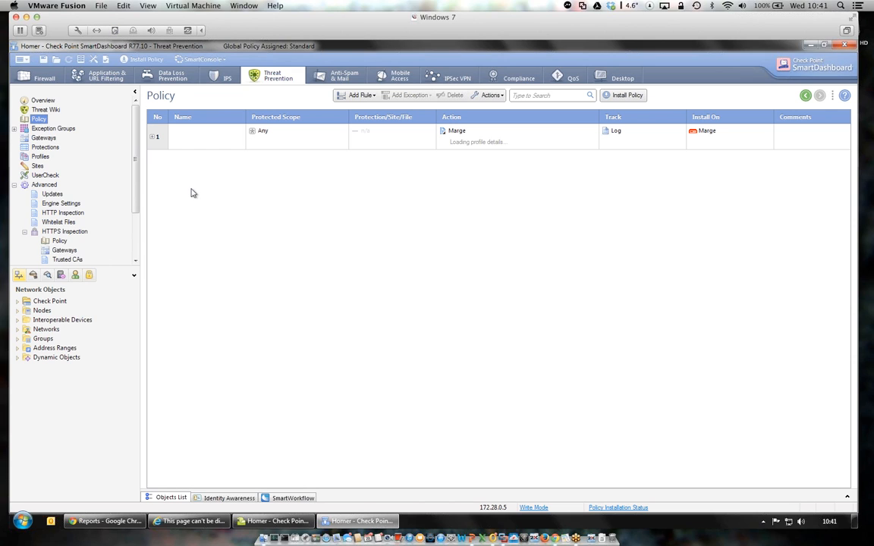
click(453, 144)
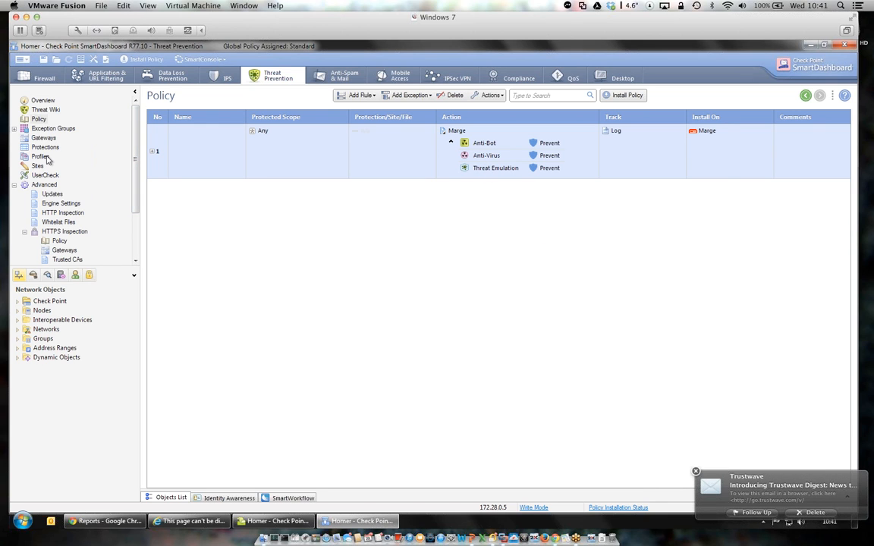
click(41, 157)
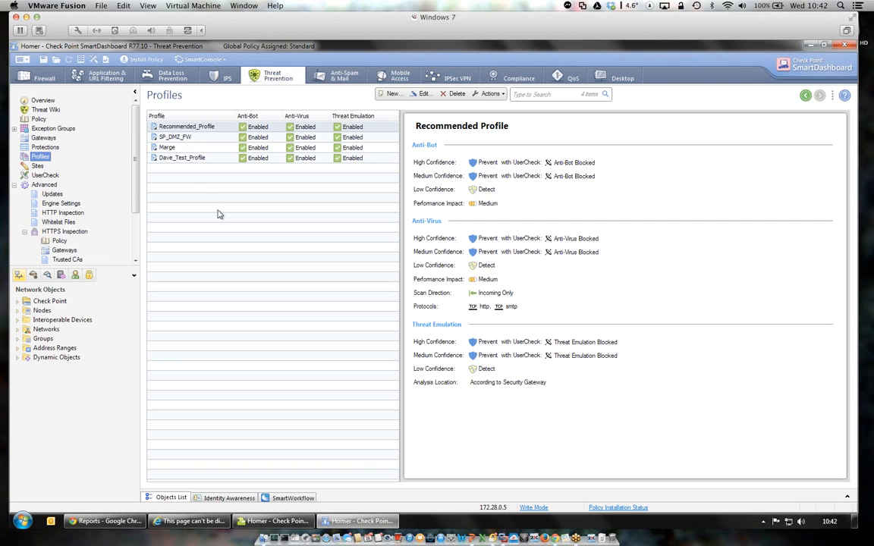
key(Down)
key(Down)
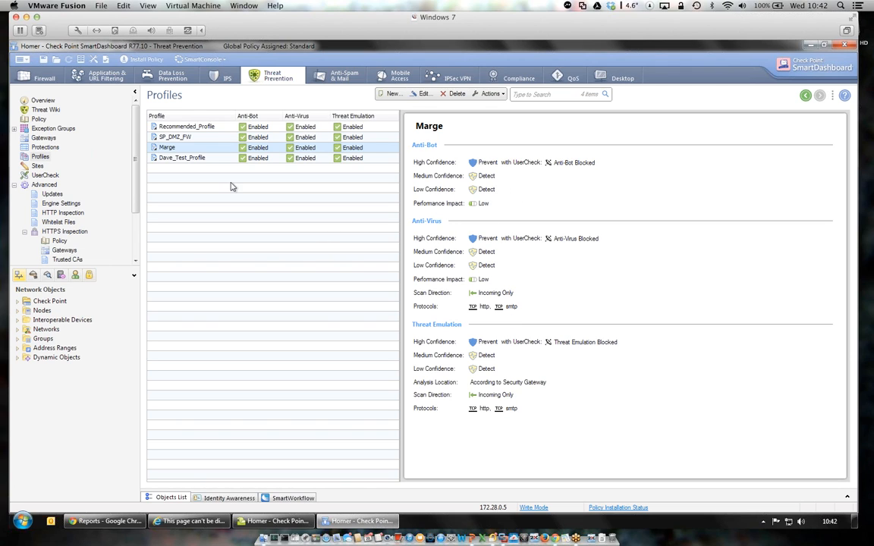
Step: Examine the Threat Prevention protections list and each profile's actions through to the Viruses entry
click(49, 148)
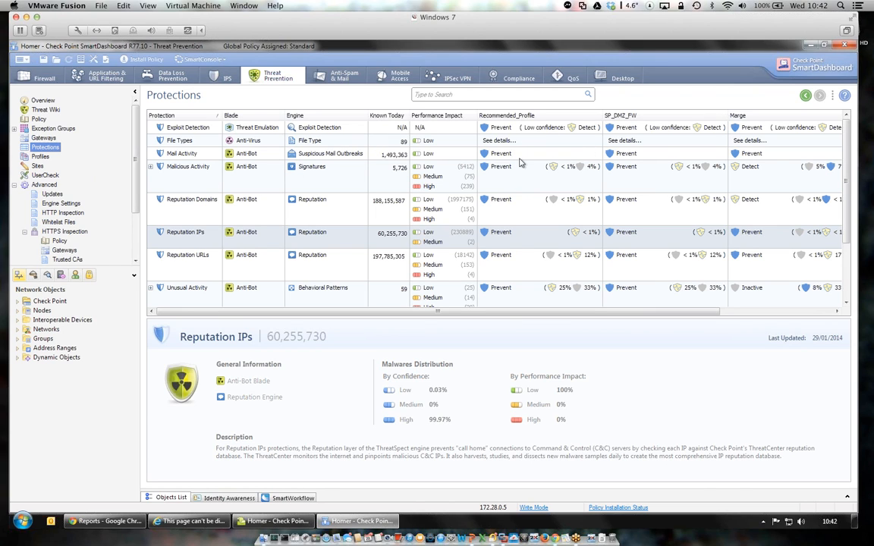
mouse_move(563, 164)
mouse_move(698, 217)
scroll(848, 269, down, 1)
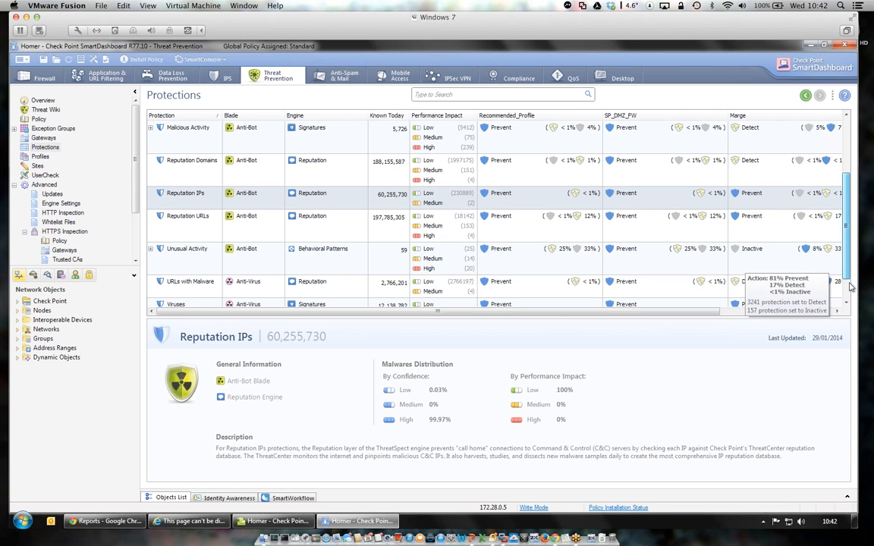
scroll(848, 273, down, 1)
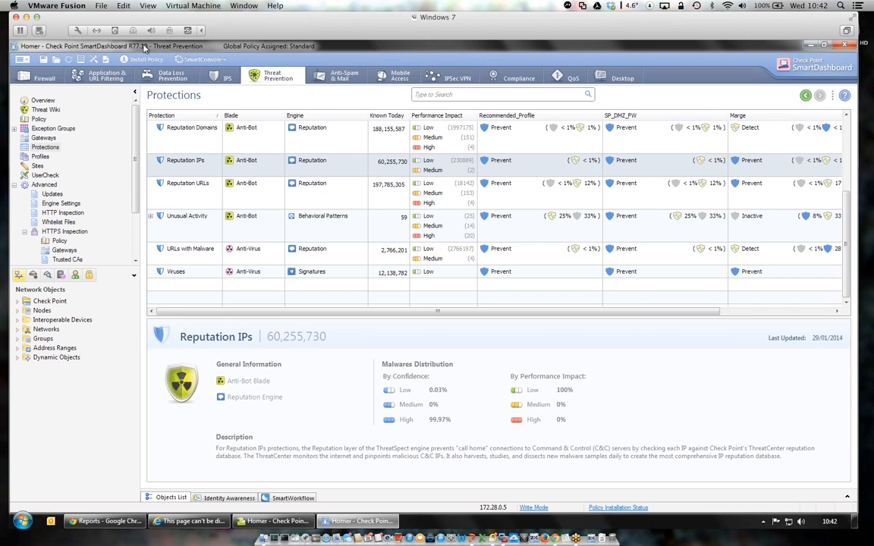
Step: Launch SmartEvent from SmartDashboard and log in to server 172.28.0.6 with the account password
click(194, 59)
click(209, 82)
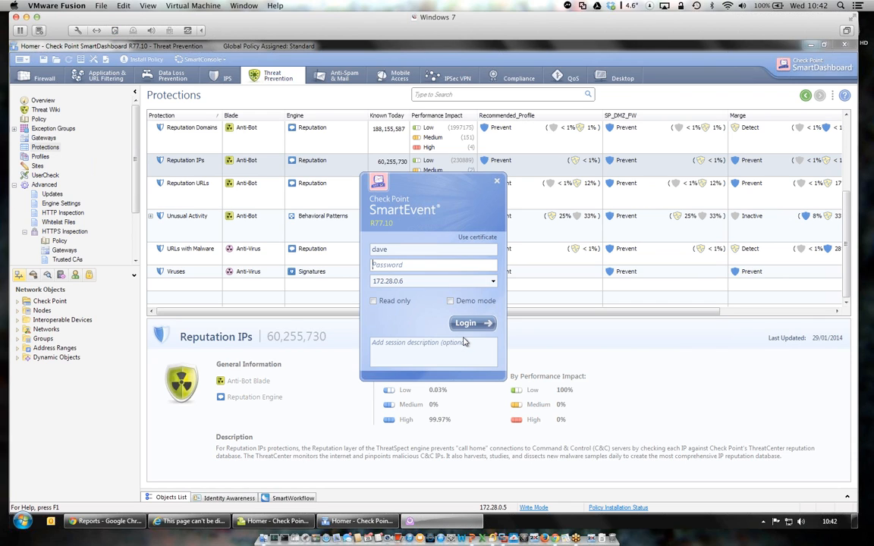
text(********)
click(465, 324)
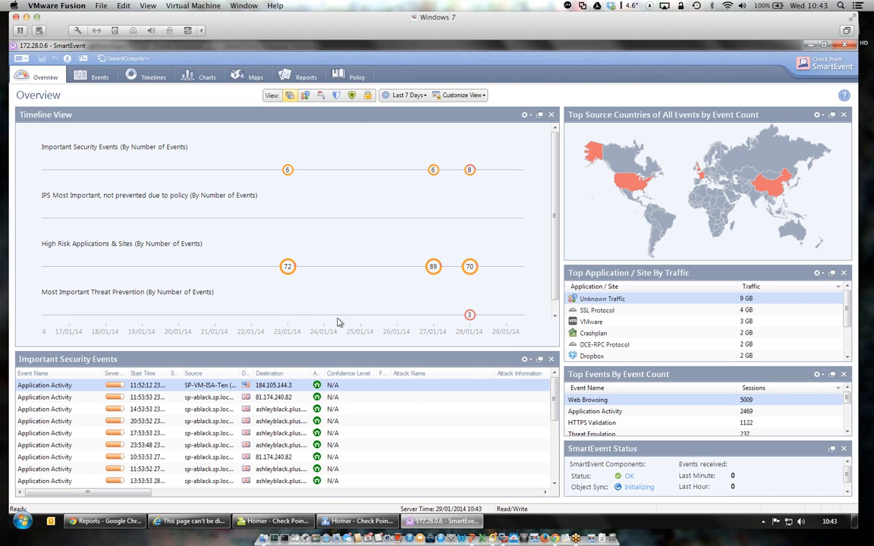
Step: Limit the SmartEvent overview to Last 24 Hours, and view the summary of the 13:54:04 Threat Emulation event in a widened window before closing it
click(406, 95)
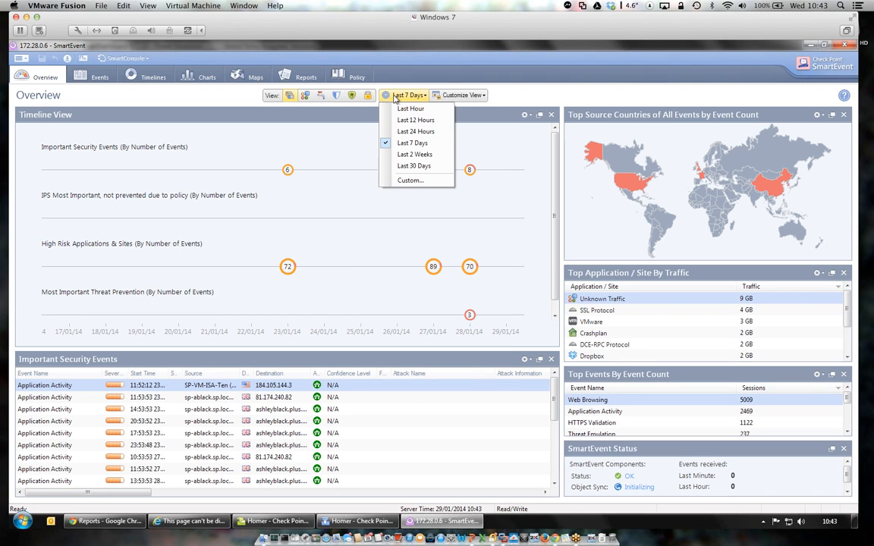
click(408, 132)
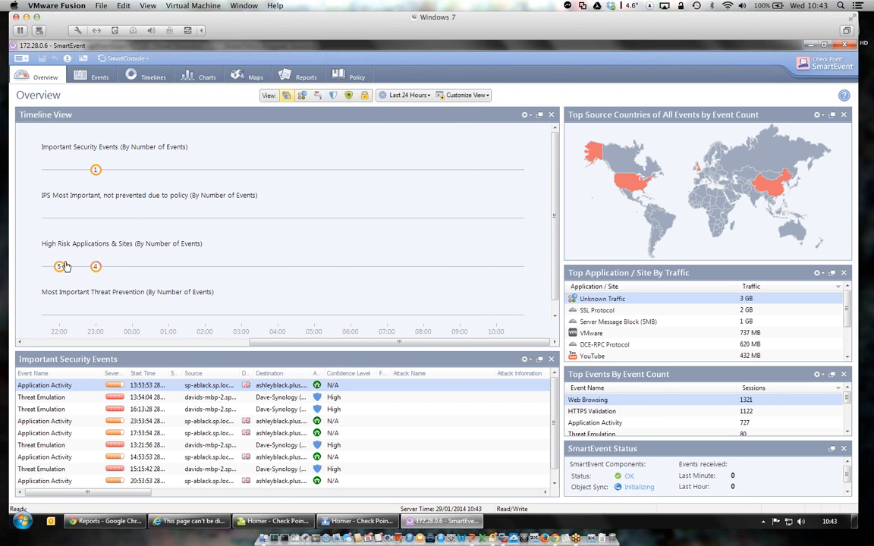
double_click(73, 399)
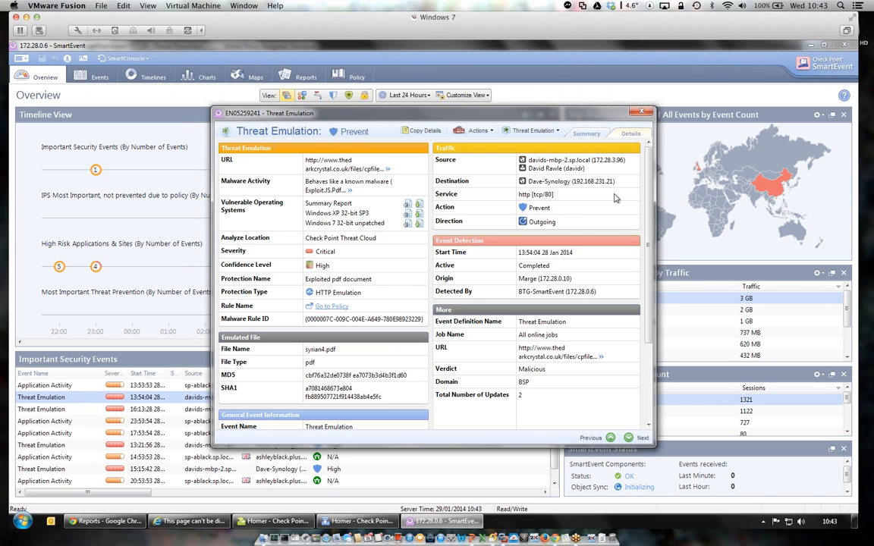
click(585, 134)
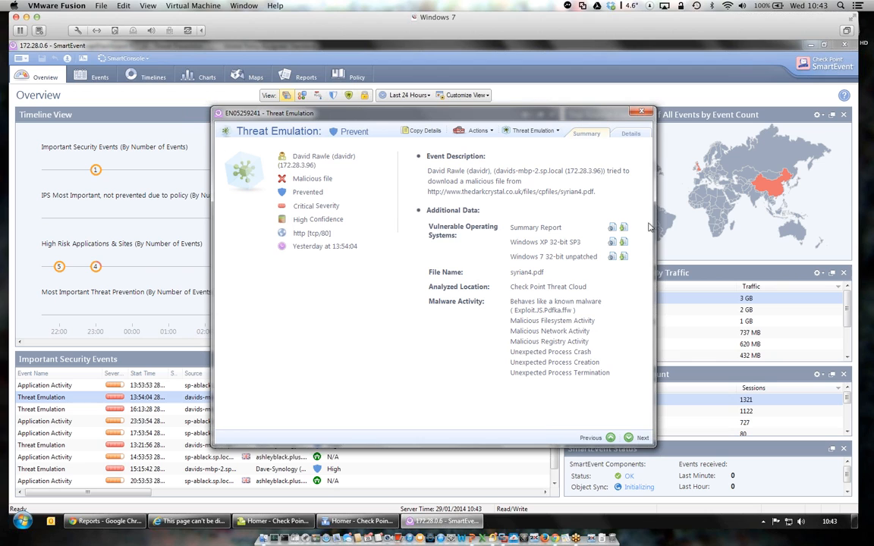
drag(655, 222, 704, 222)
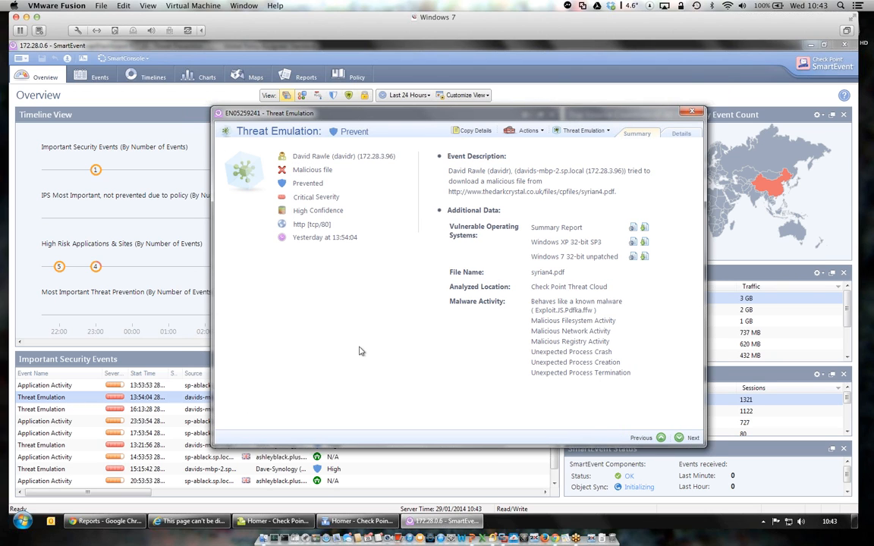
click(691, 112)
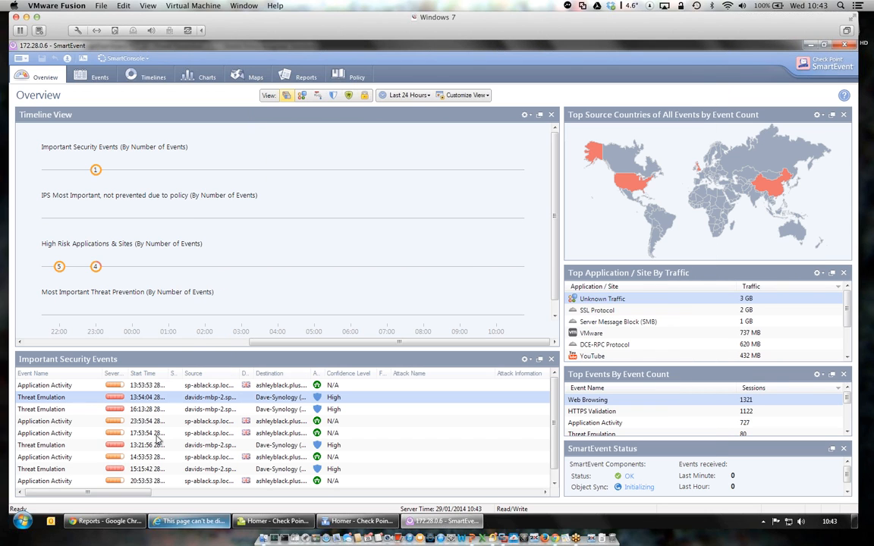
Step: View the 23:00 group of High Risk Applications & Sites events on the timeline and close its event window
click(96, 269)
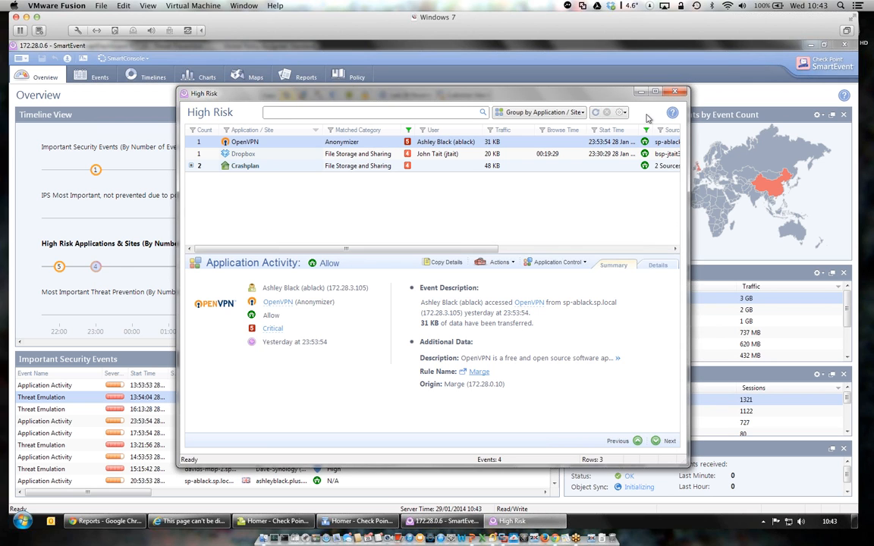
click(674, 92)
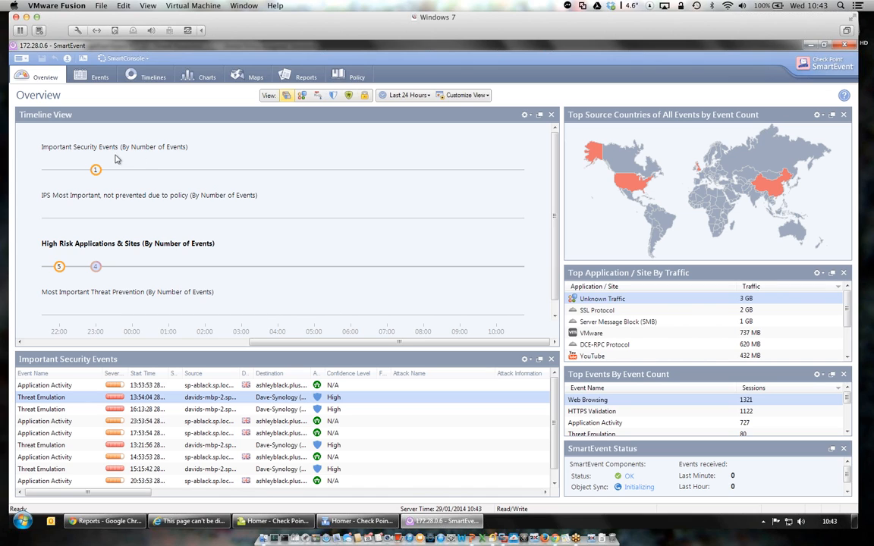
click(36, 433)
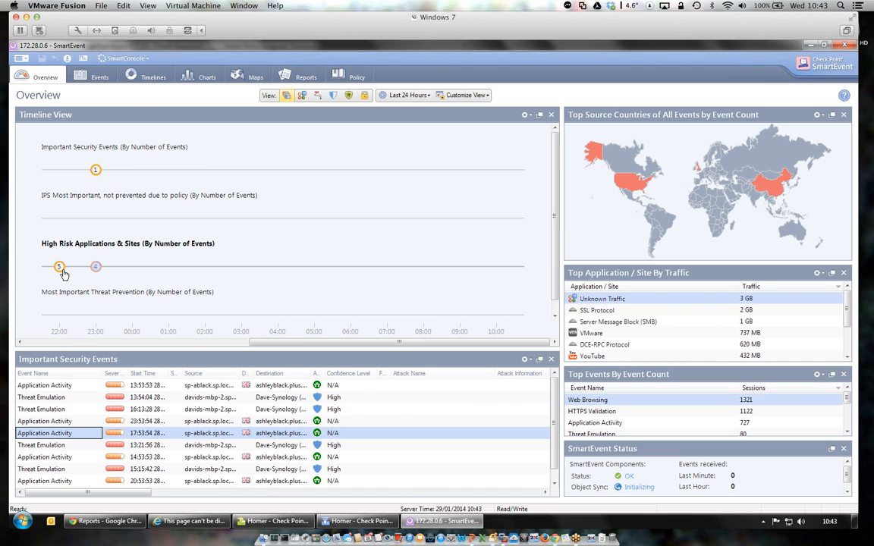
Step: Reopen the 13:54:04 Threat Emulation event, inspect its full details and its available Threat Emulation and event actions, and close it
click(67, 399)
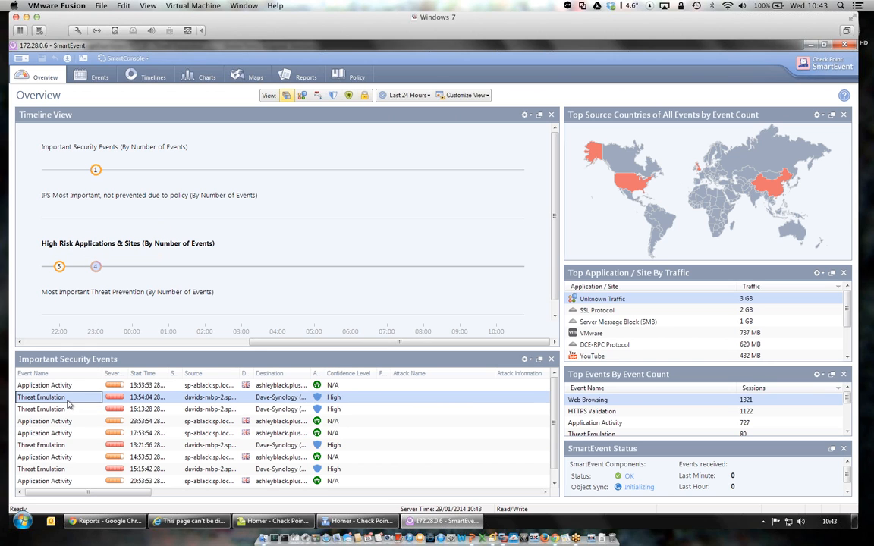
double_click(67, 404)
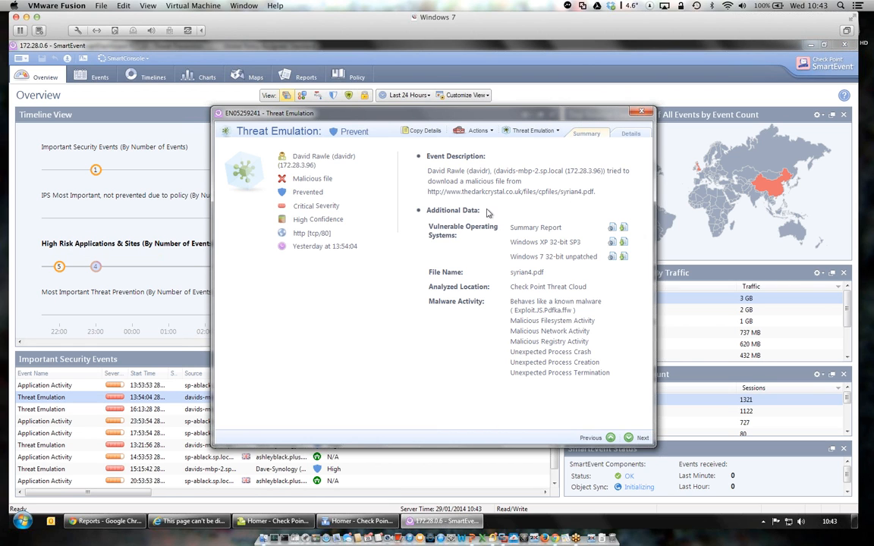
click(630, 133)
scroll(582, 238, down, 4)
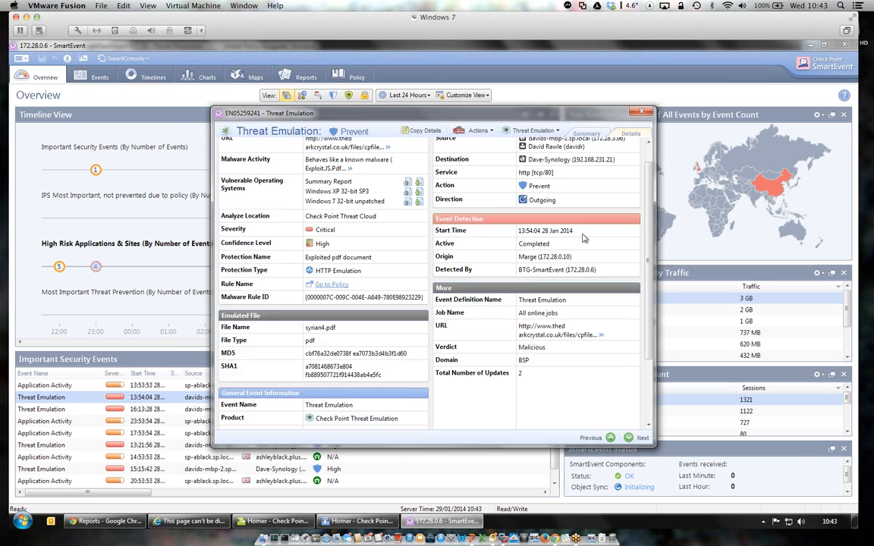
scroll(582, 238, up, 4)
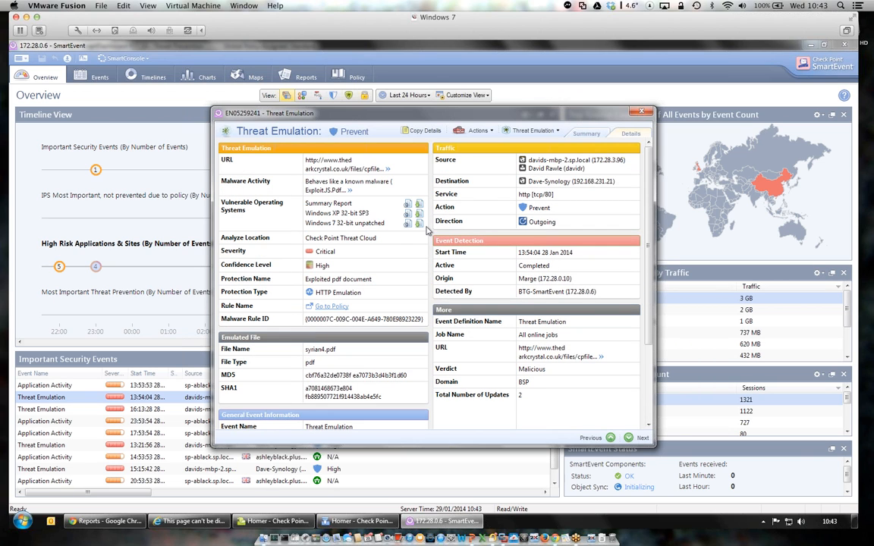
click(531, 130)
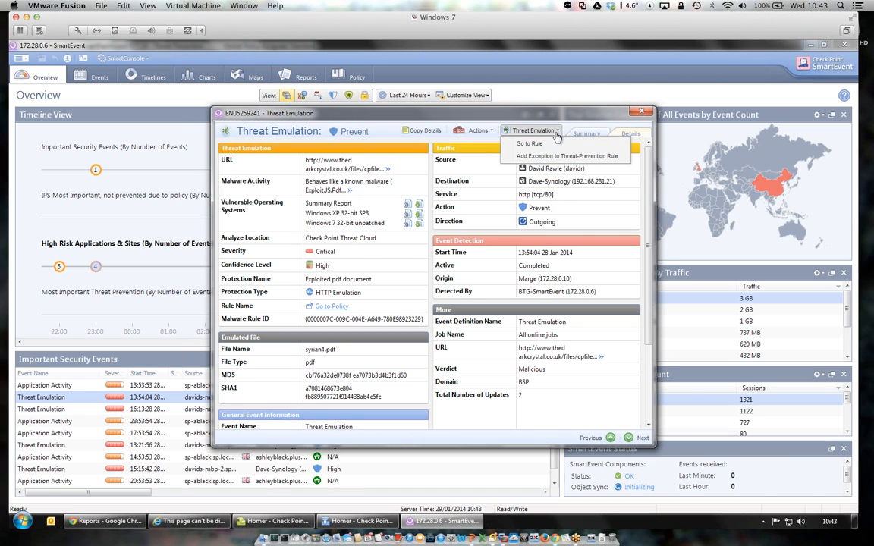
click(478, 131)
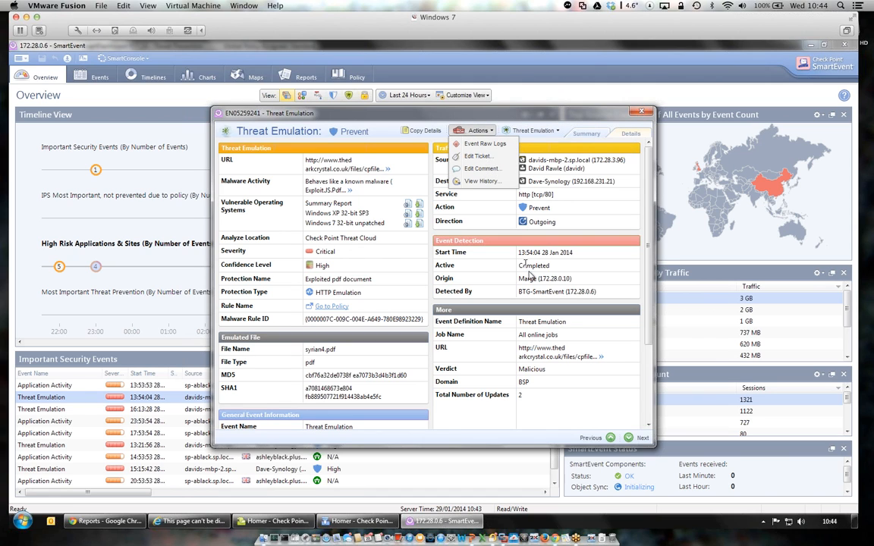
click(463, 314)
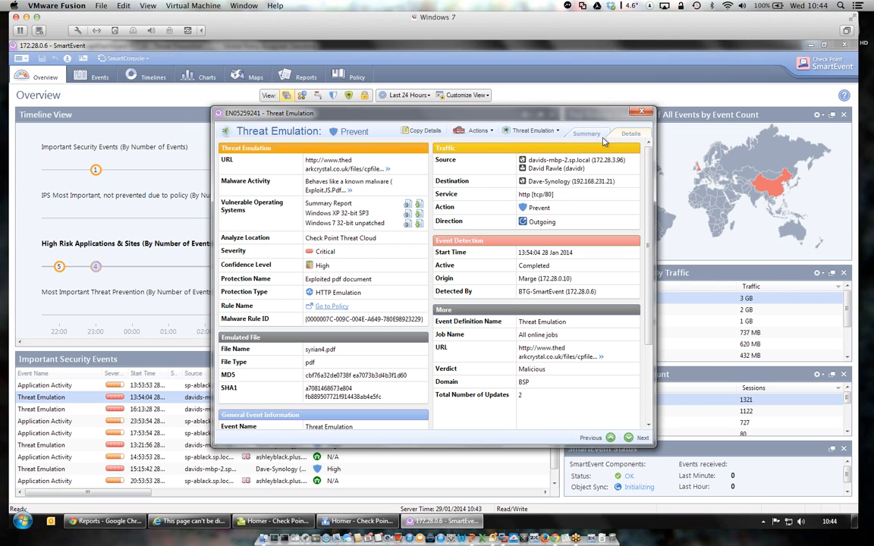
click(641, 112)
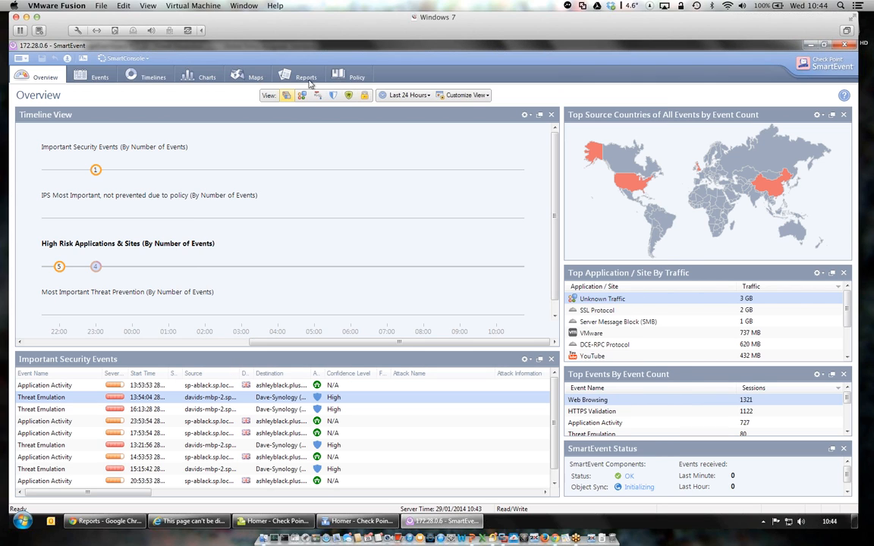
Step: Open SmartEvent's event list and display all predefined Threat Prevention events
click(82, 78)
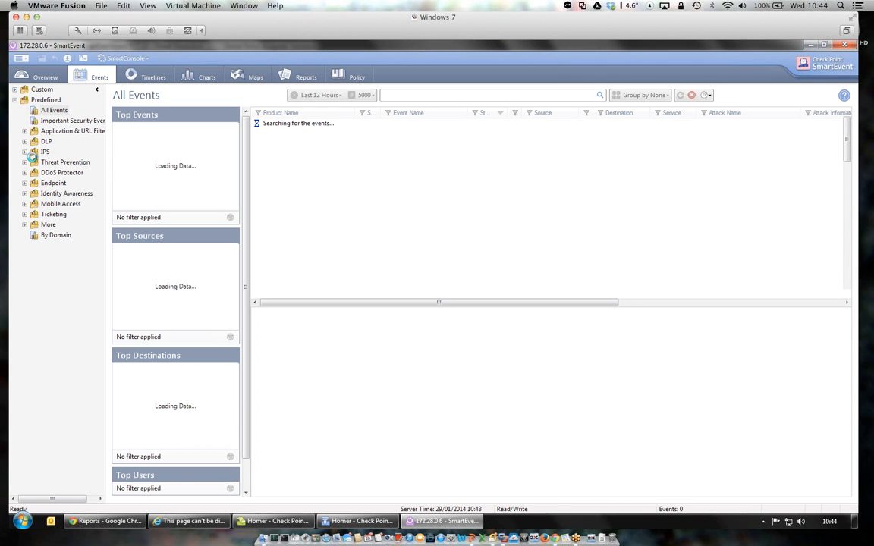
click(24, 162)
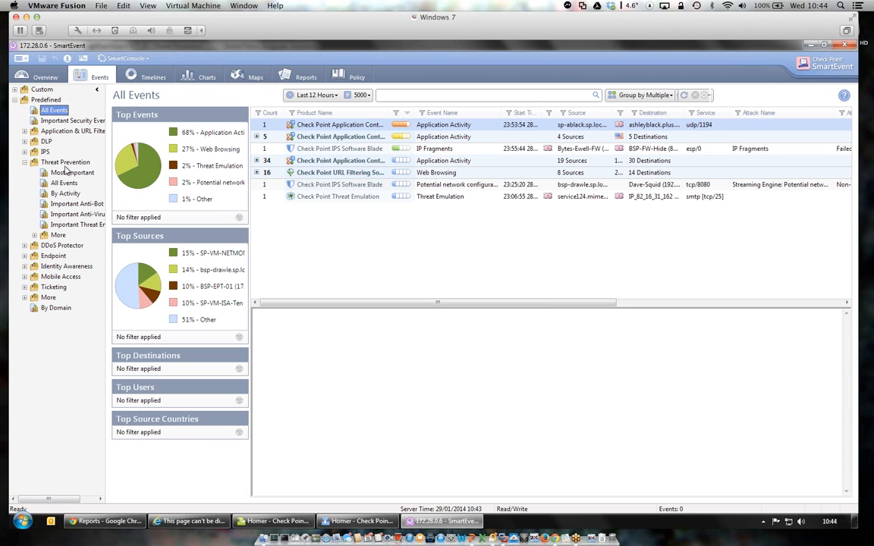
click(64, 183)
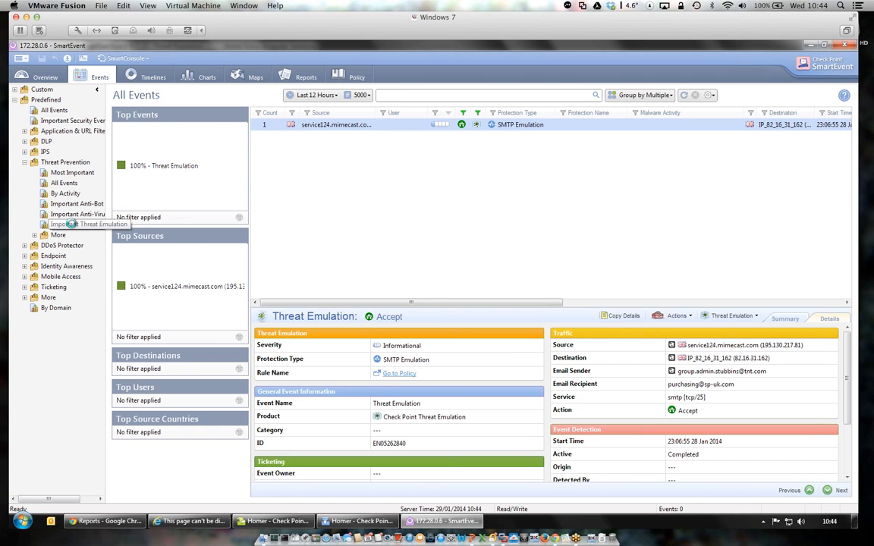
Step: Show the Important Threat Emulation events for the Last 24 Hours and go through individual syrian4.pdf events, ending with the first one's details
click(72, 225)
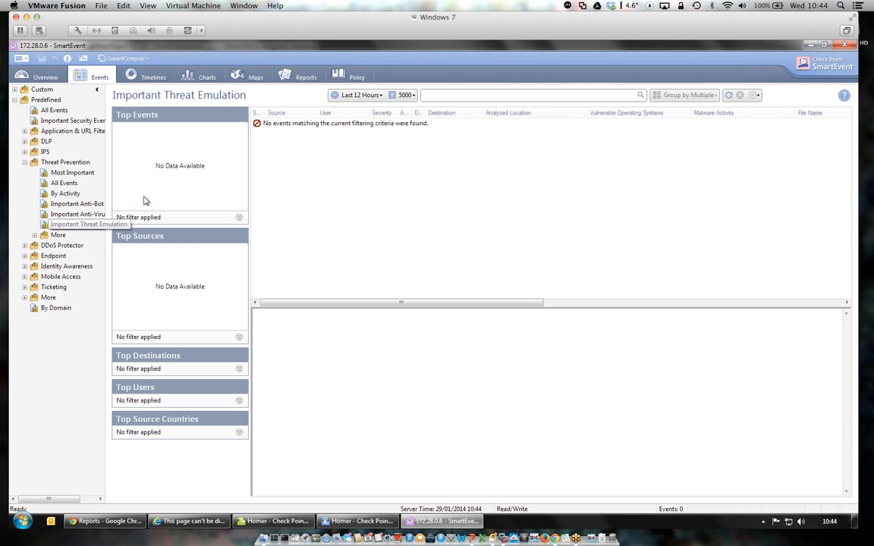
click(334, 96)
click(361, 132)
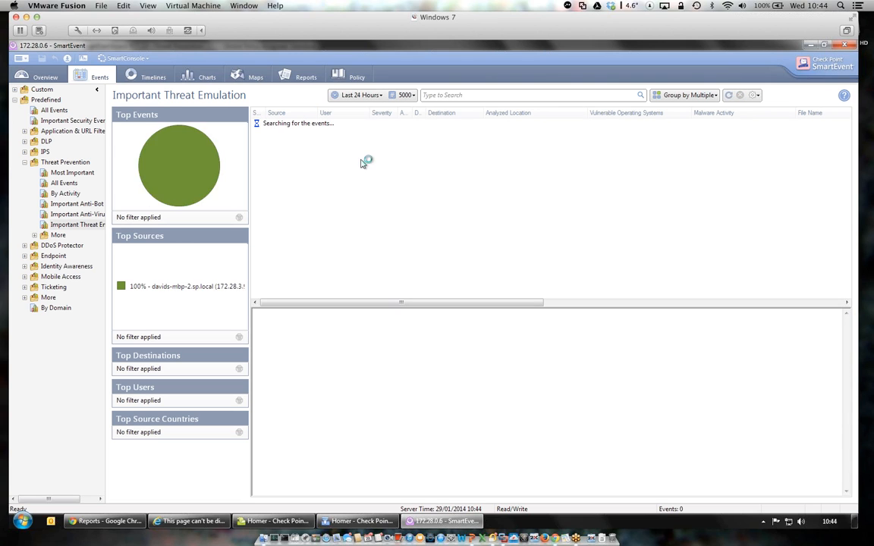
click(484, 149)
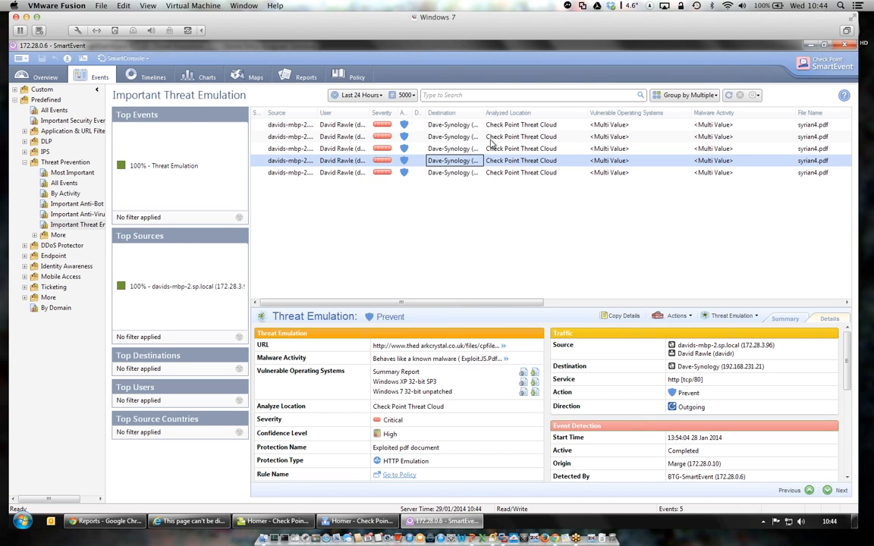
click(491, 137)
click(492, 127)
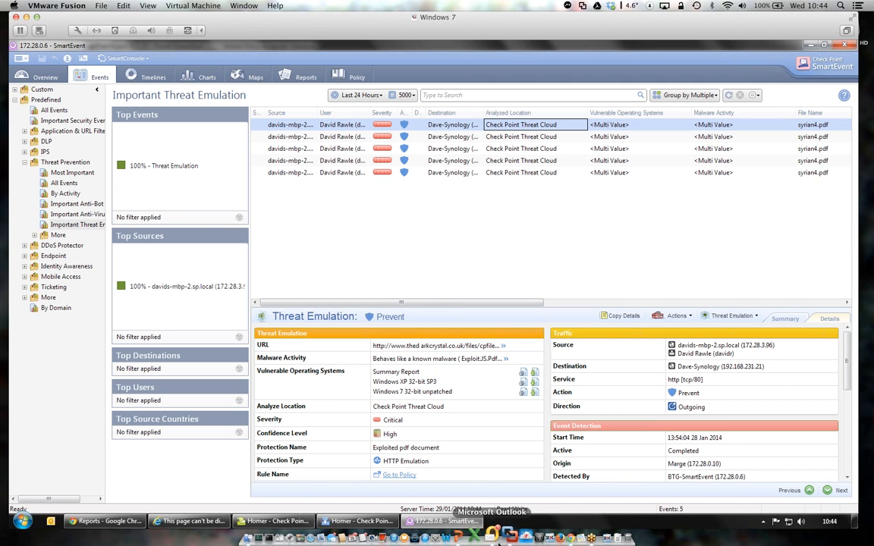
Step: Minimize SmartEvent, switch to the Presentation1.pptx deck in PowerPoint, and display the "Thank you" slide
click(810, 43)
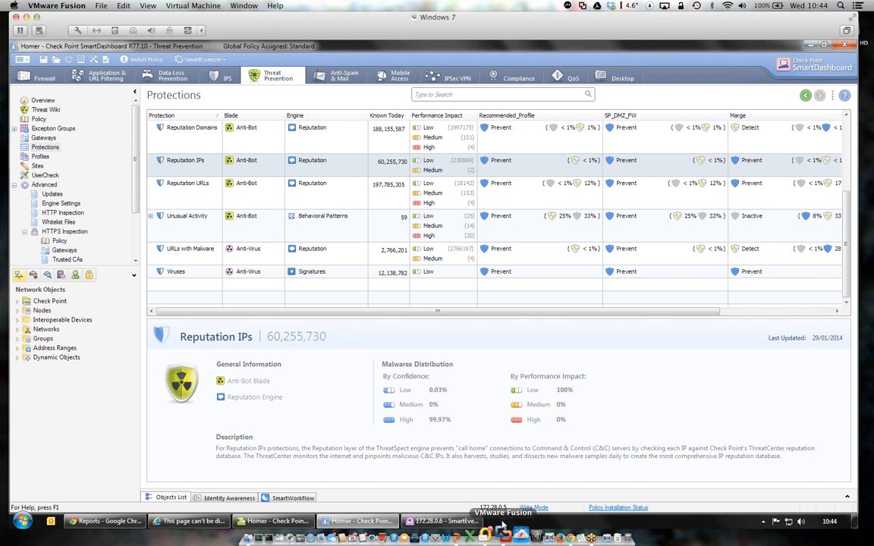
click(455, 535)
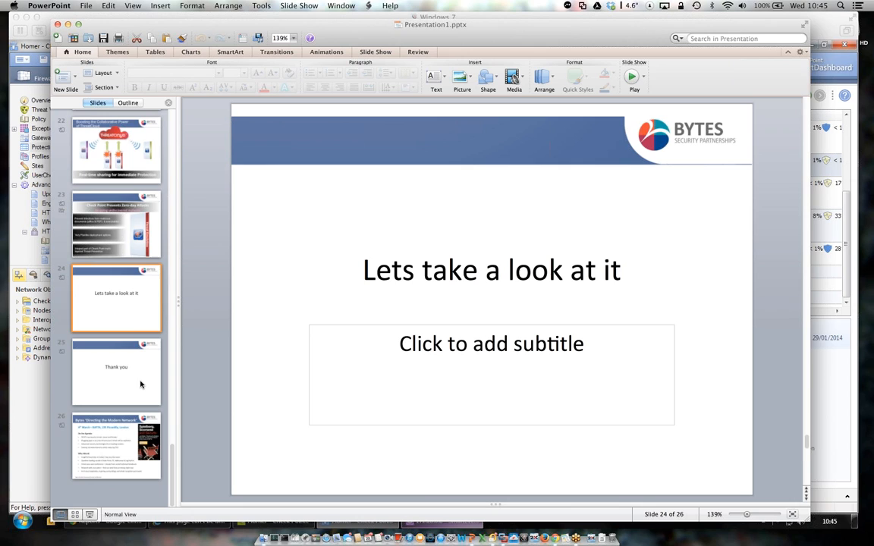
click(140, 384)
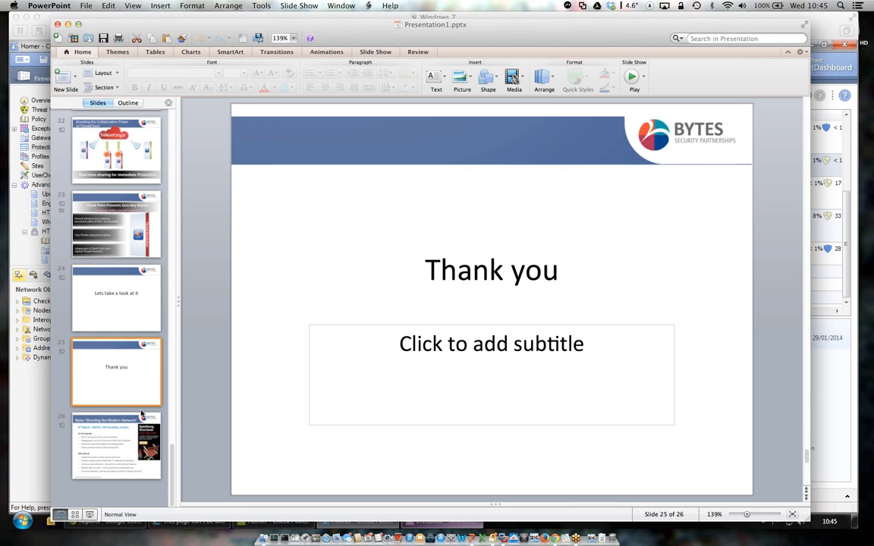